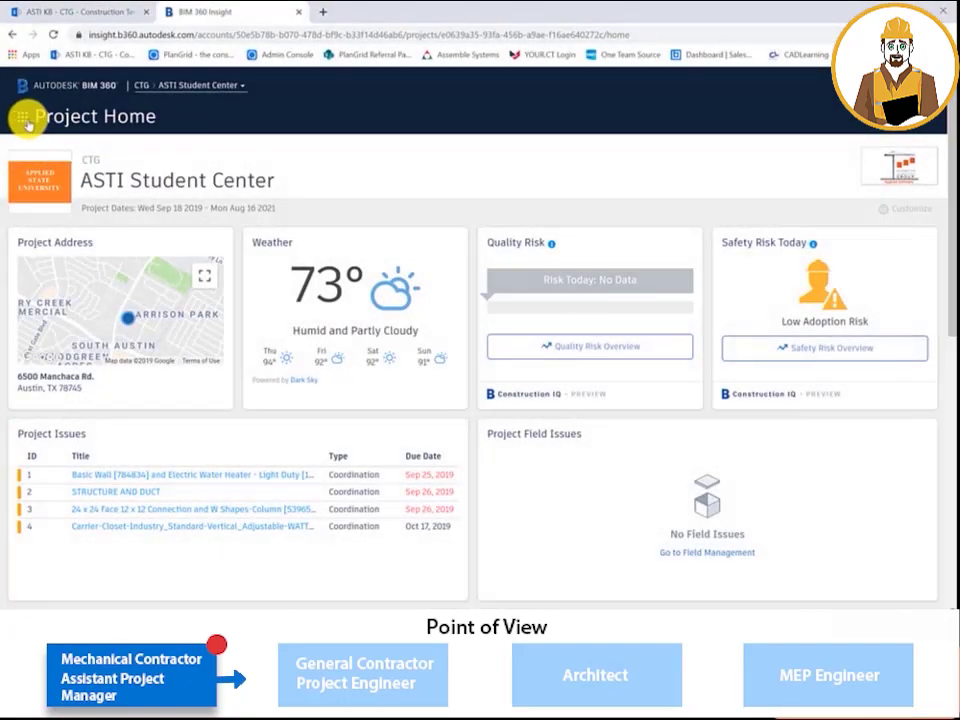
- Go to the project's Project Management module and start a new RFI
left_click(27, 118)
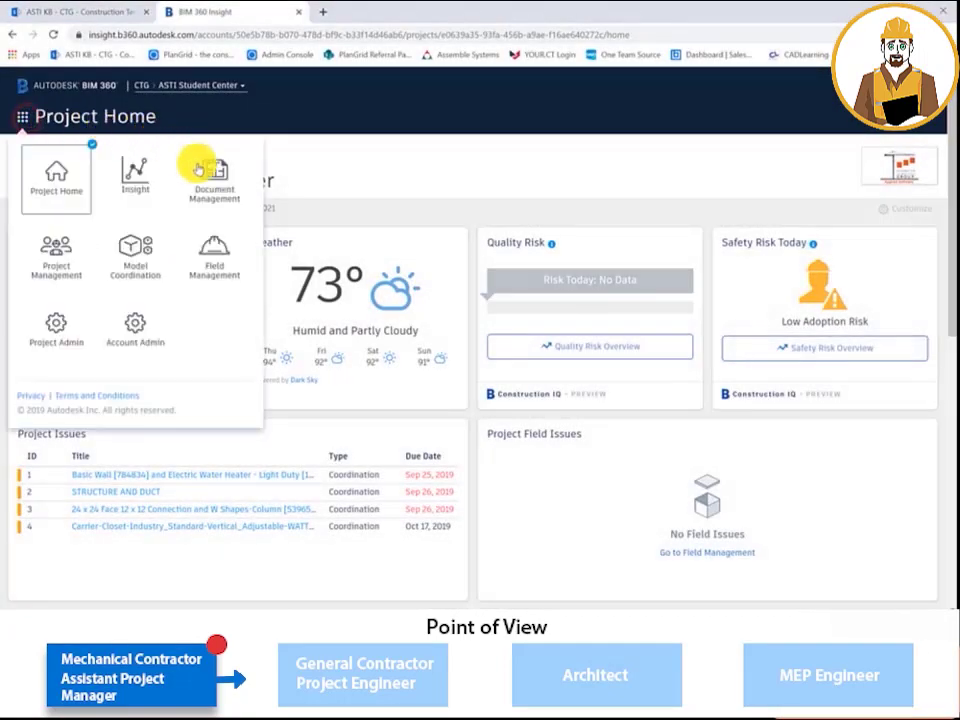
left_click(73, 263)
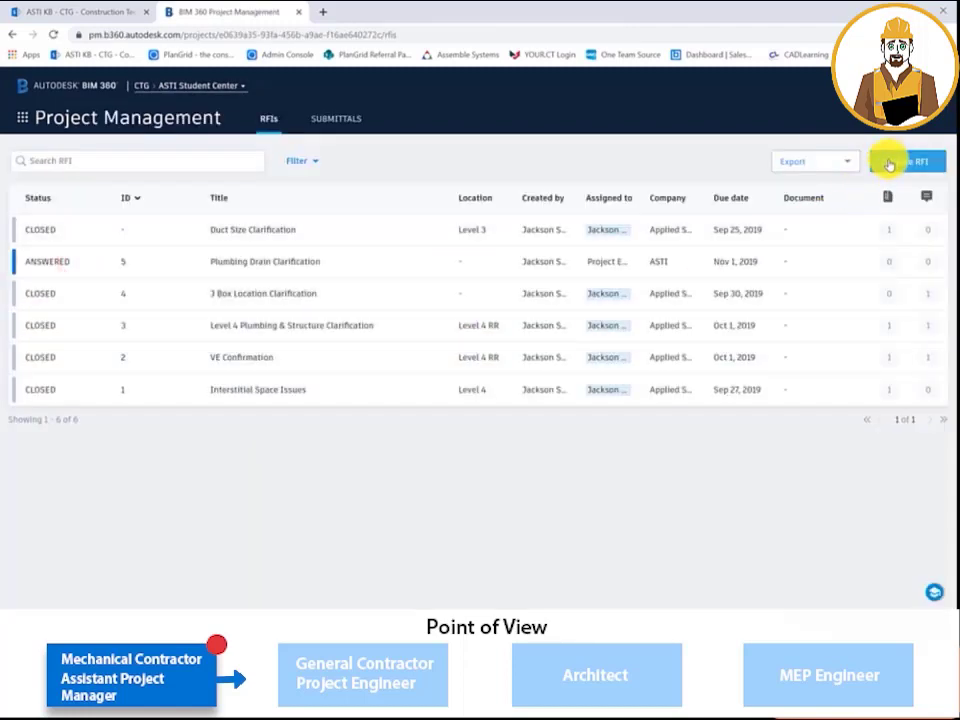
left_click(895, 161)
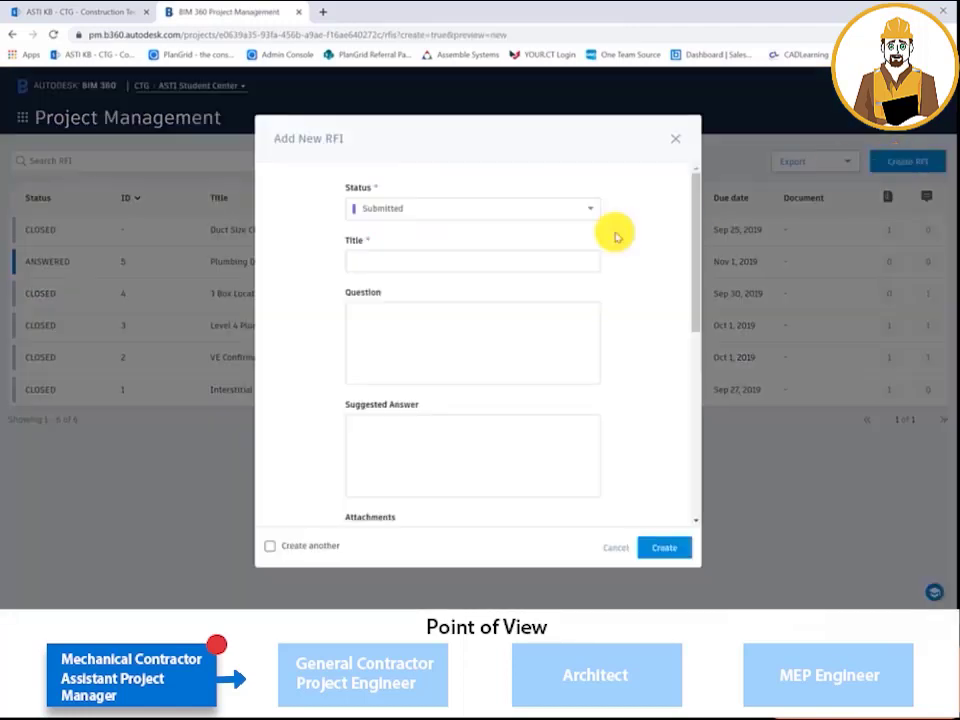
- Keep status Draft, title it 'Level 4 Carrier vs. Structure Confirmation', and paste the question text
left_click(566, 210)
left_click(511, 233)
left_click(490, 266)
type("L")
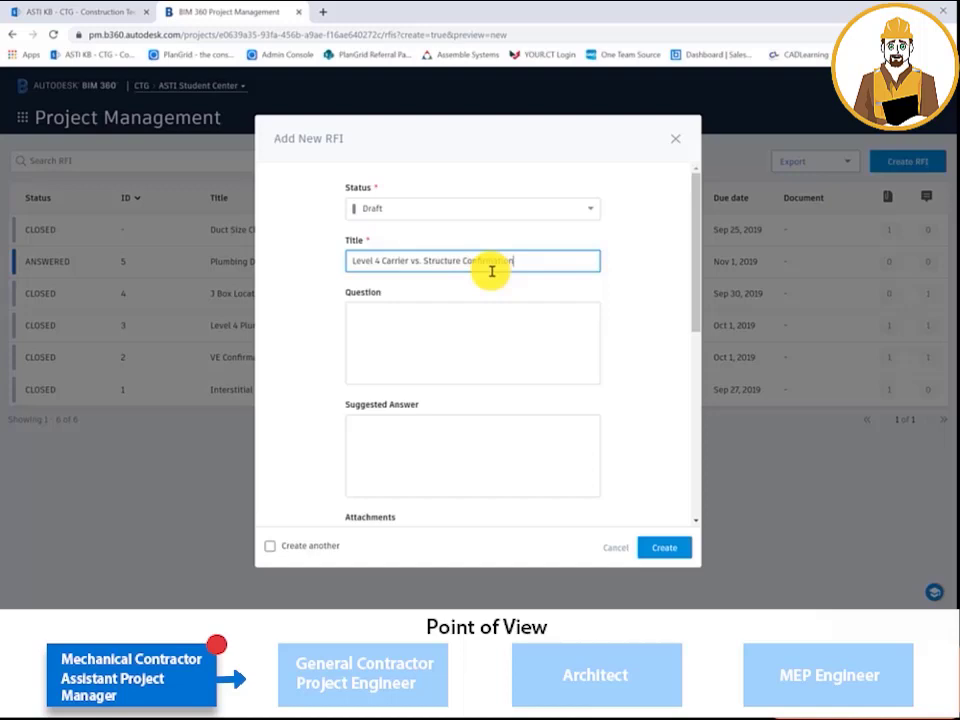
left_click(521, 321)
right_click(519, 323)
left_click(546, 422)
scroll(553, 425, "down", 3)
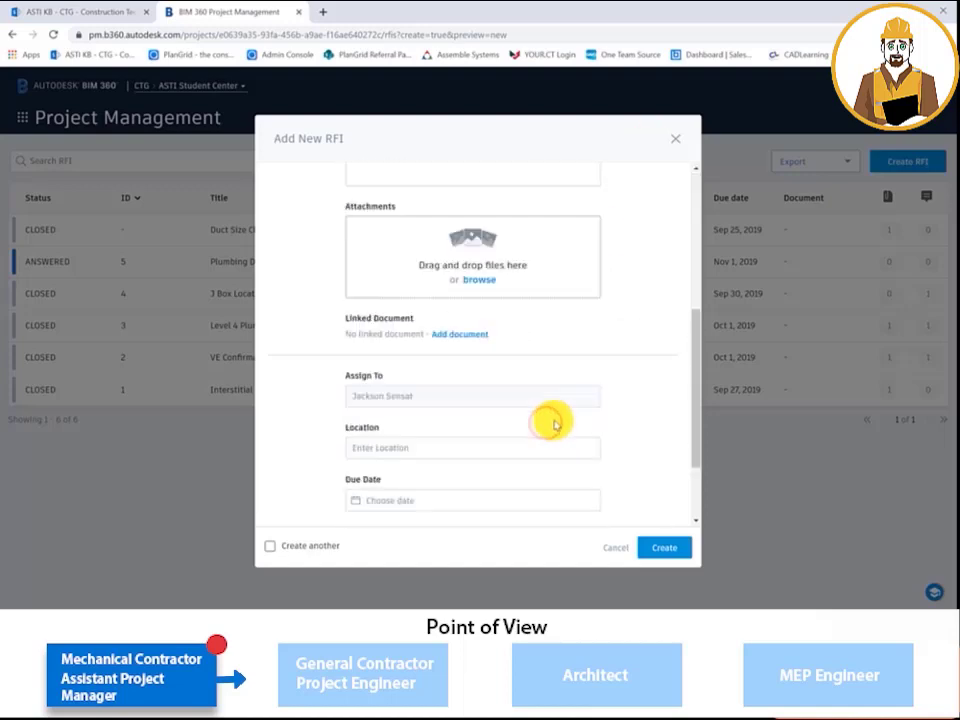
- Upload DETAILING MARKUP.pdf from the computer as the RFI's attachment
left_click(462, 331)
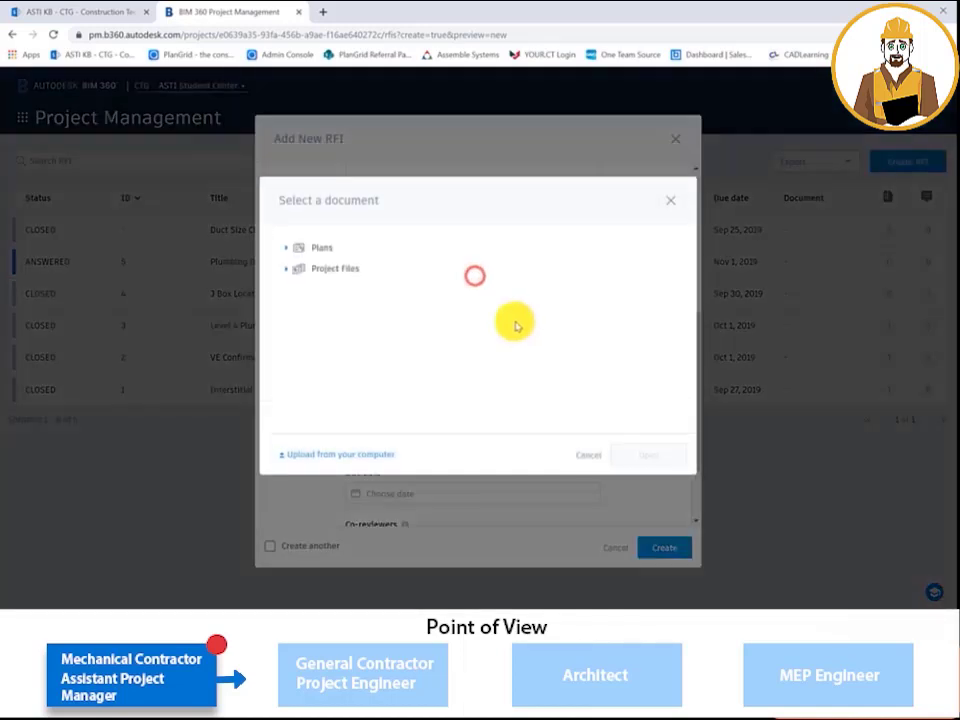
left_click(324, 457)
left_click(186, 122)
left_click(368, 300)
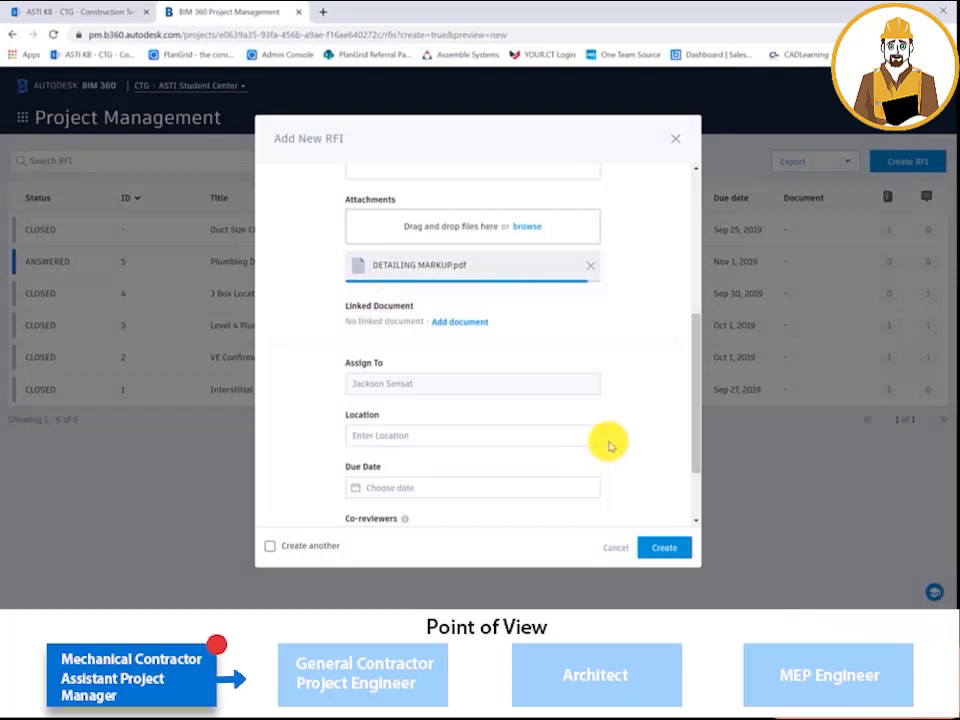
scroll(612, 438, "down", 2)
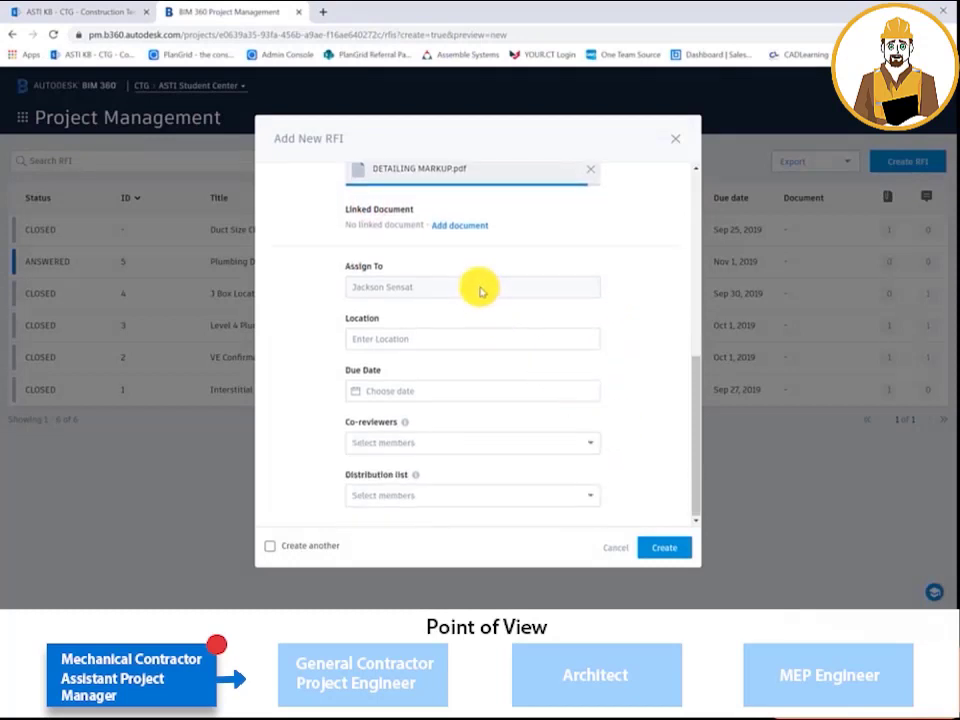
- Set location to Level 4 RR and due date to Oct 10, then create the draft RFI
left_click(432, 342)
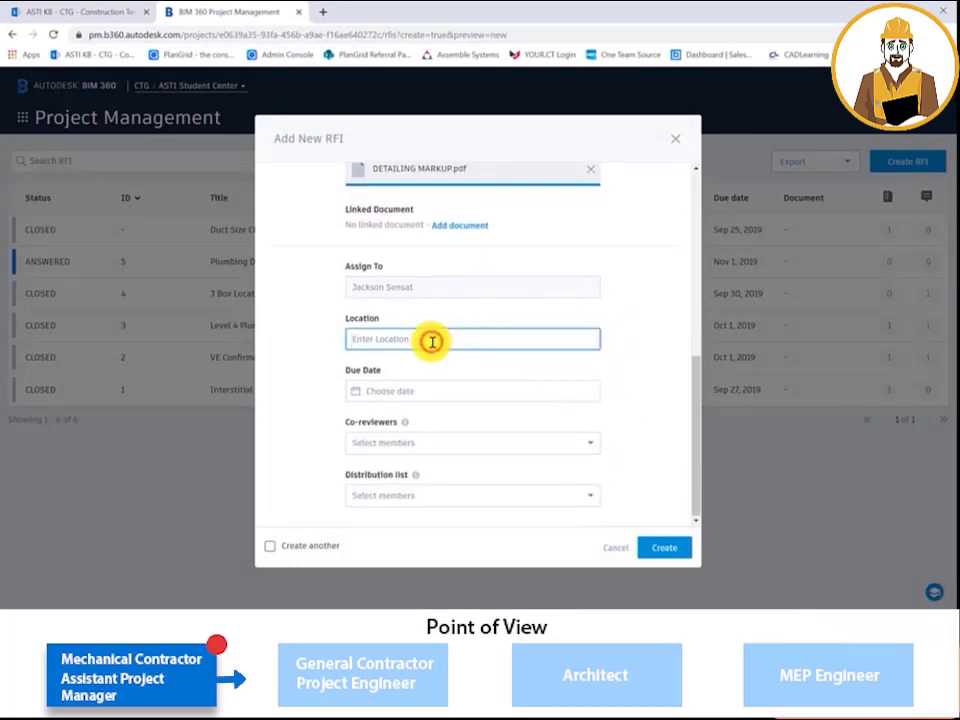
type("4 RR")
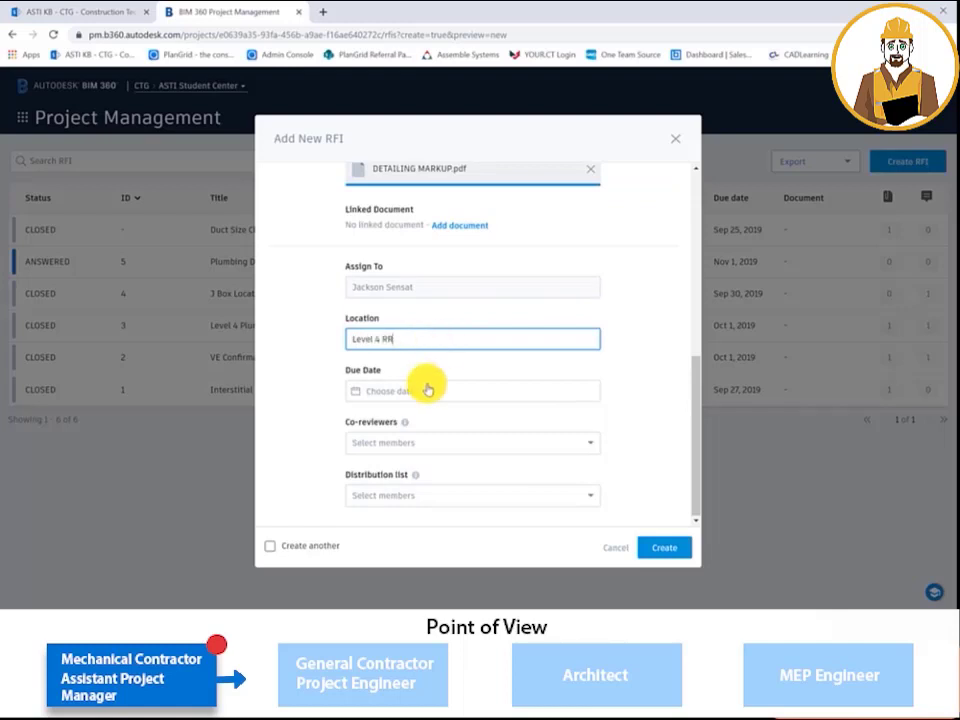
left_click(429, 389)
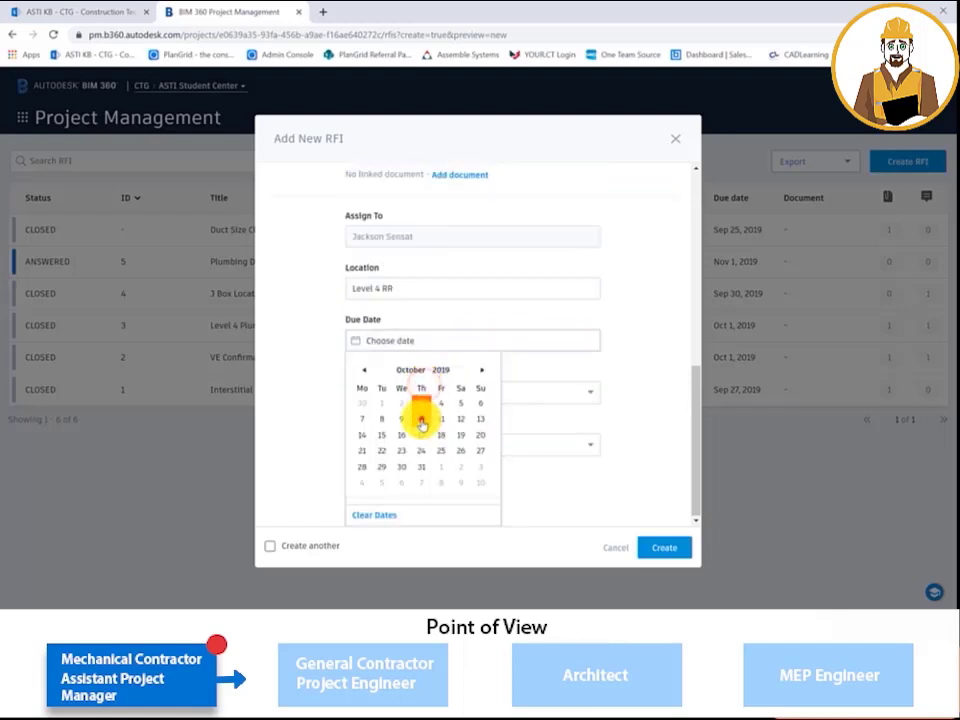
left_click(420, 420)
left_click(666, 550)
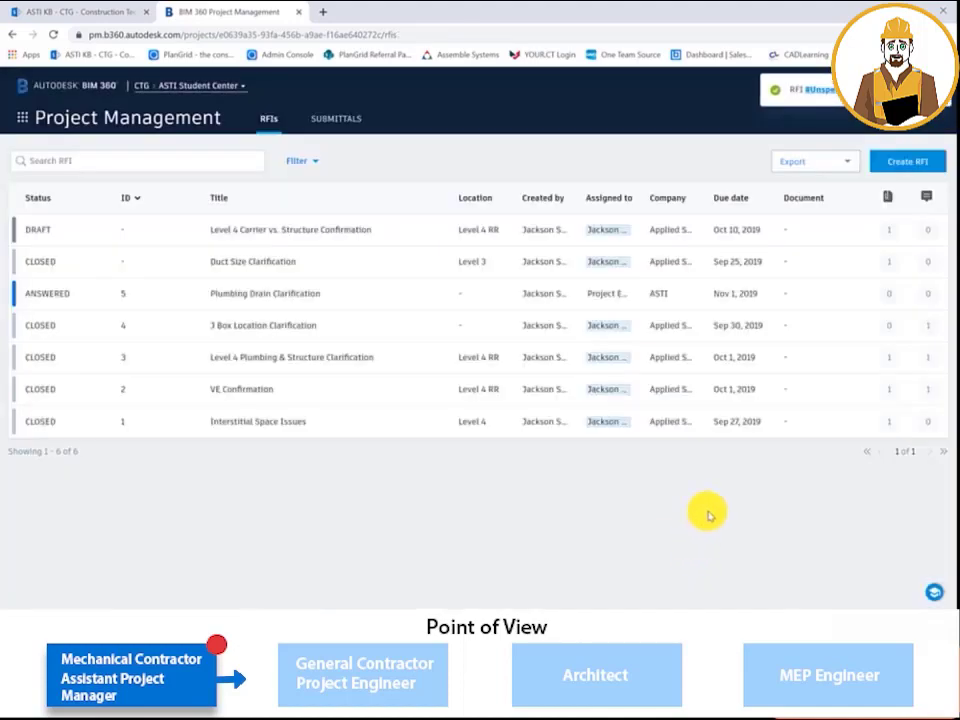
- Open the draft RFI and submit it to Project Engineer as manager
left_click(274, 229)
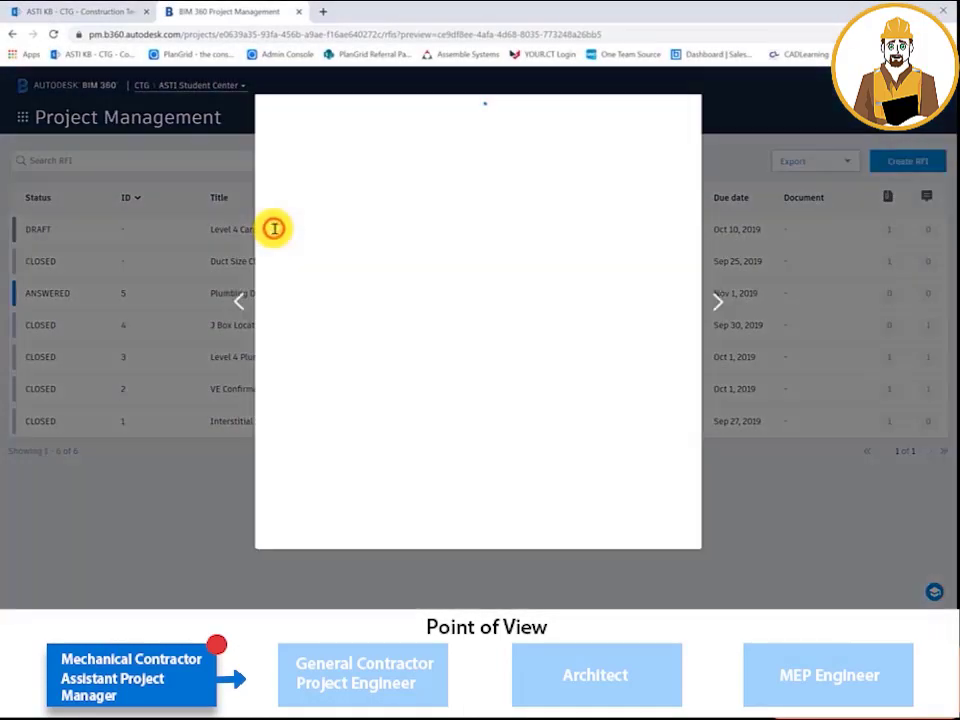
left_click(489, 204)
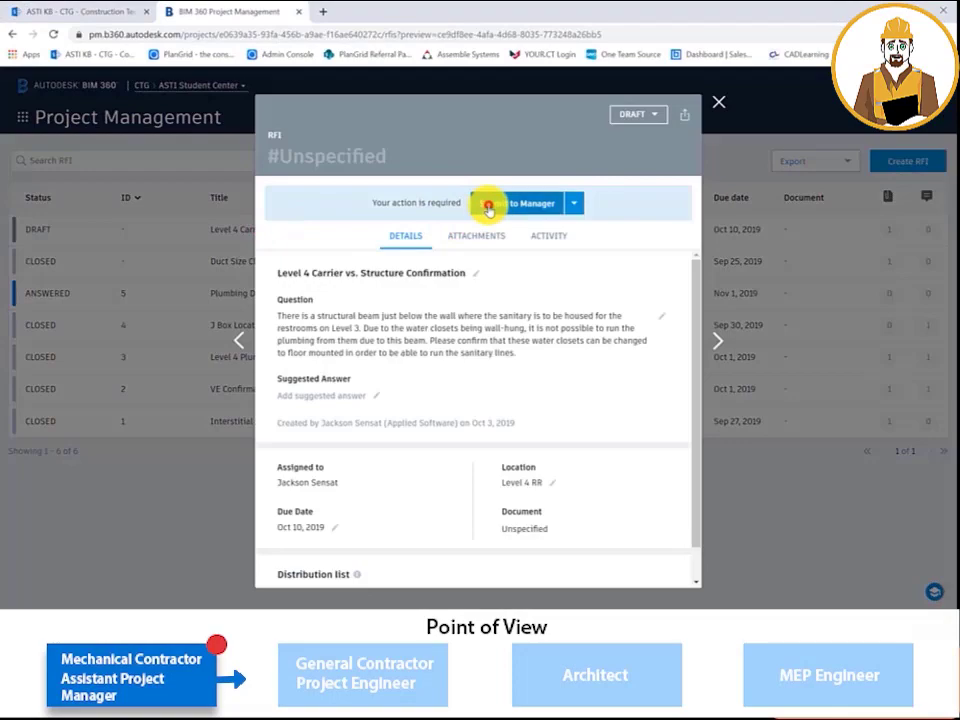
left_click(662, 361)
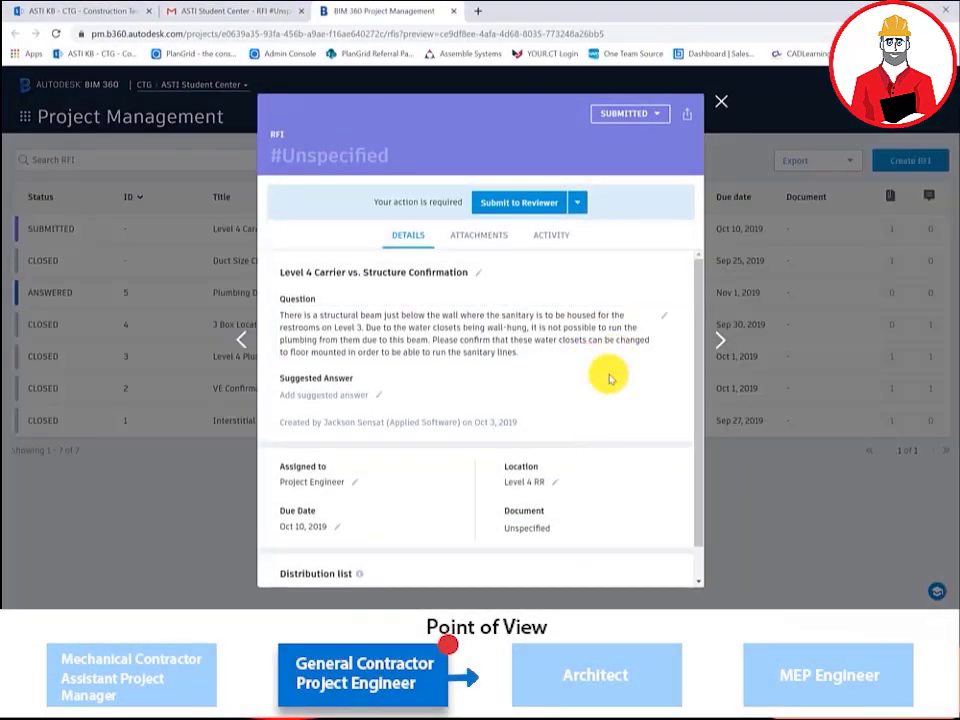
- Download DETAILING MARKUP.pdf from the RFI's Attachments list
scroll(608, 382, "down", 1)
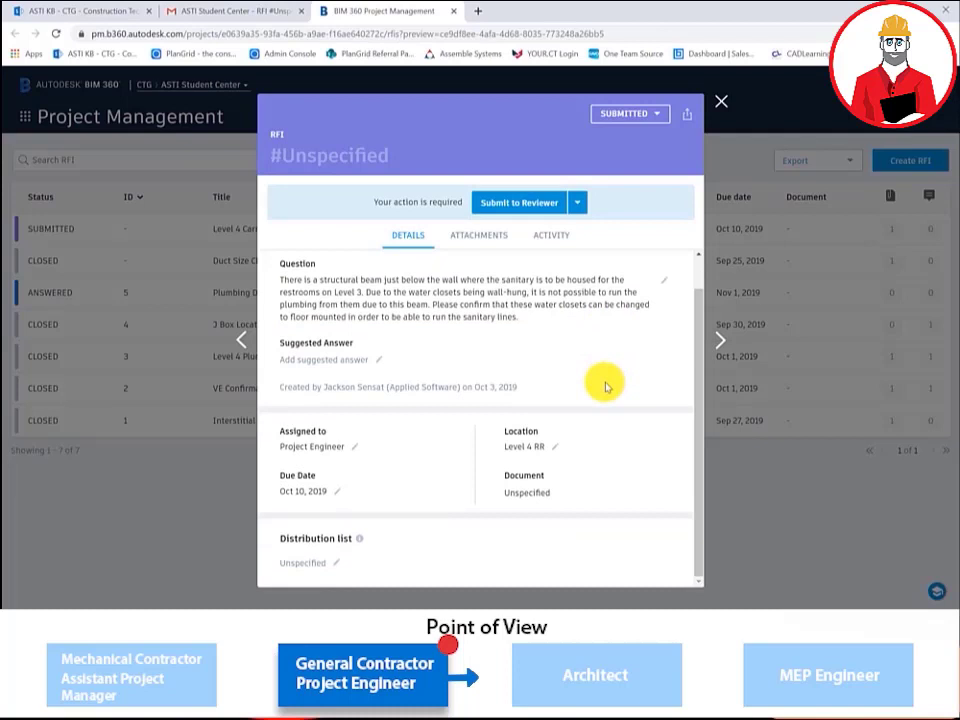
scroll(604, 388, "up", 1)
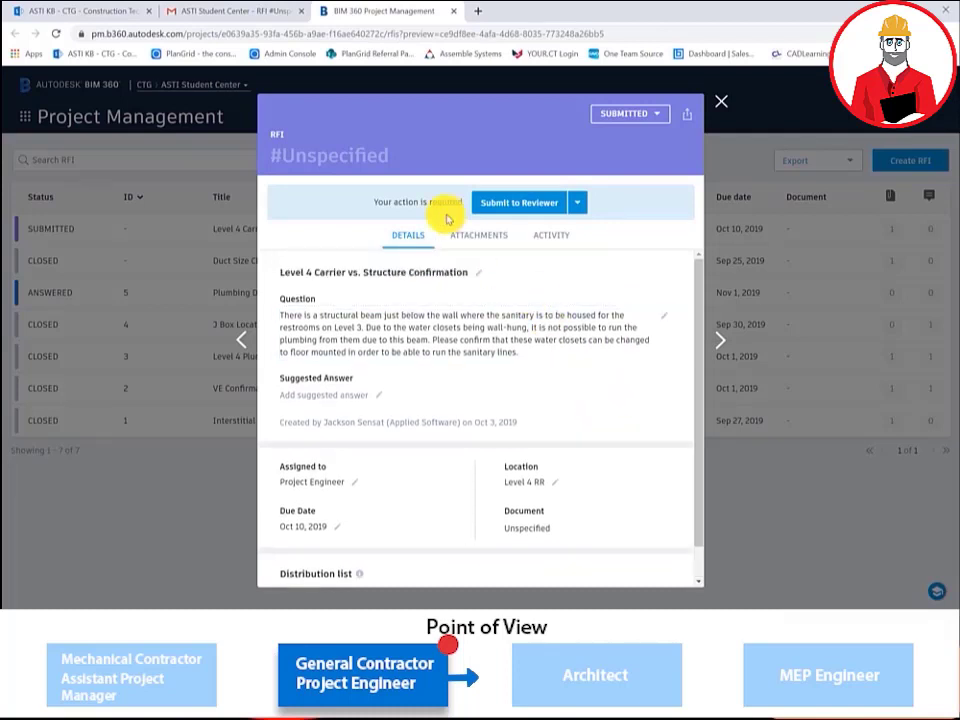
left_click(474, 240)
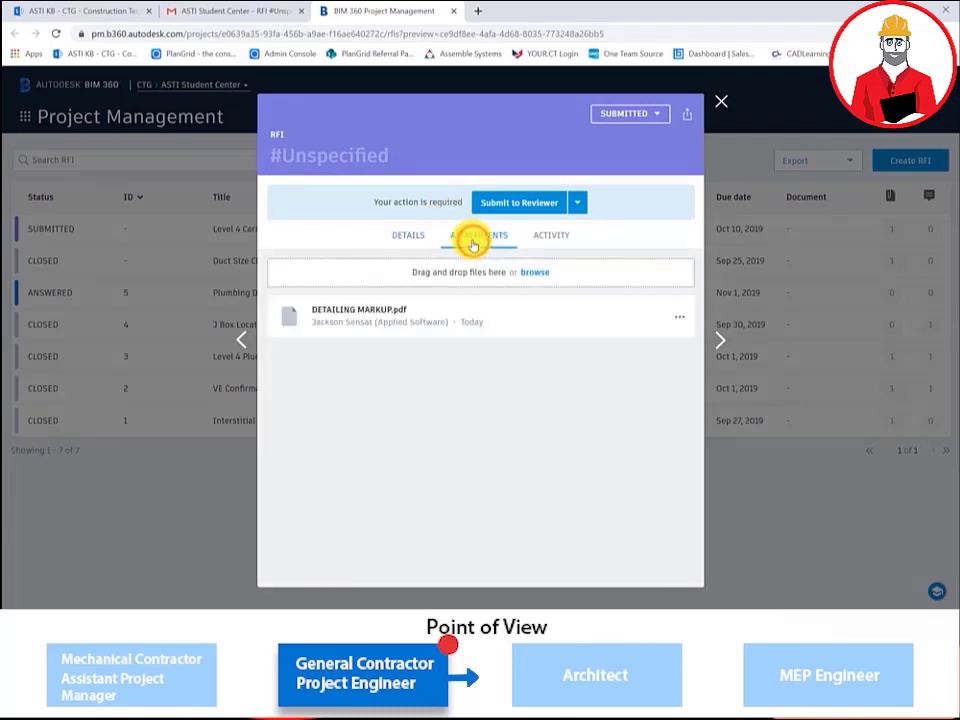
left_click(392, 312)
left_click(133, 600)
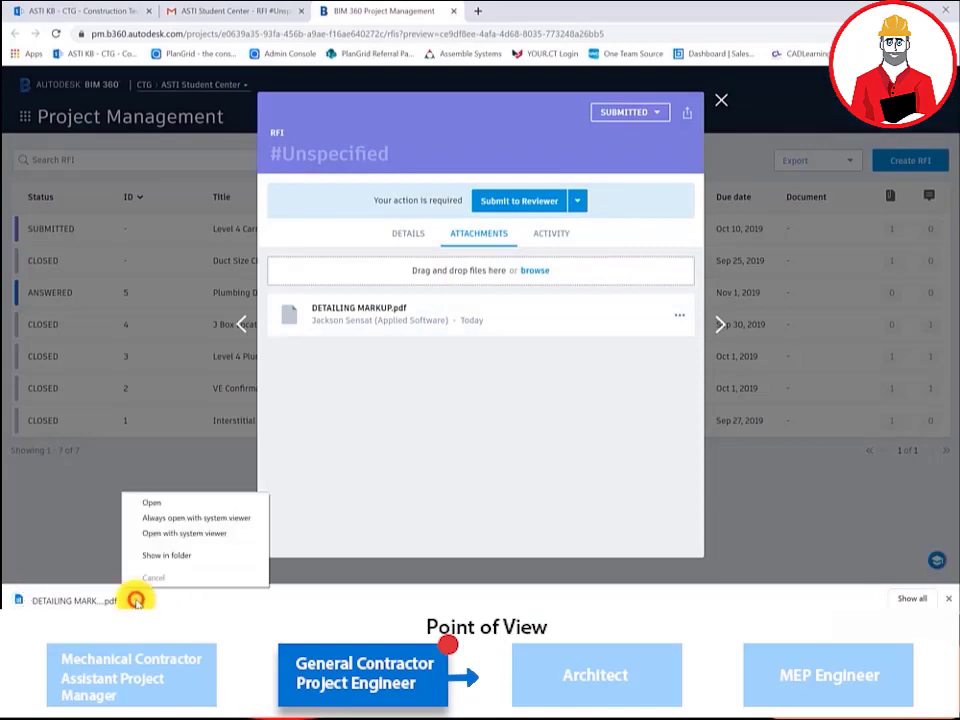
- Open the downloaded DETAILING MARKUP PDF and zoom into the Level 4 restroom carrier markup
left_click(170, 505)
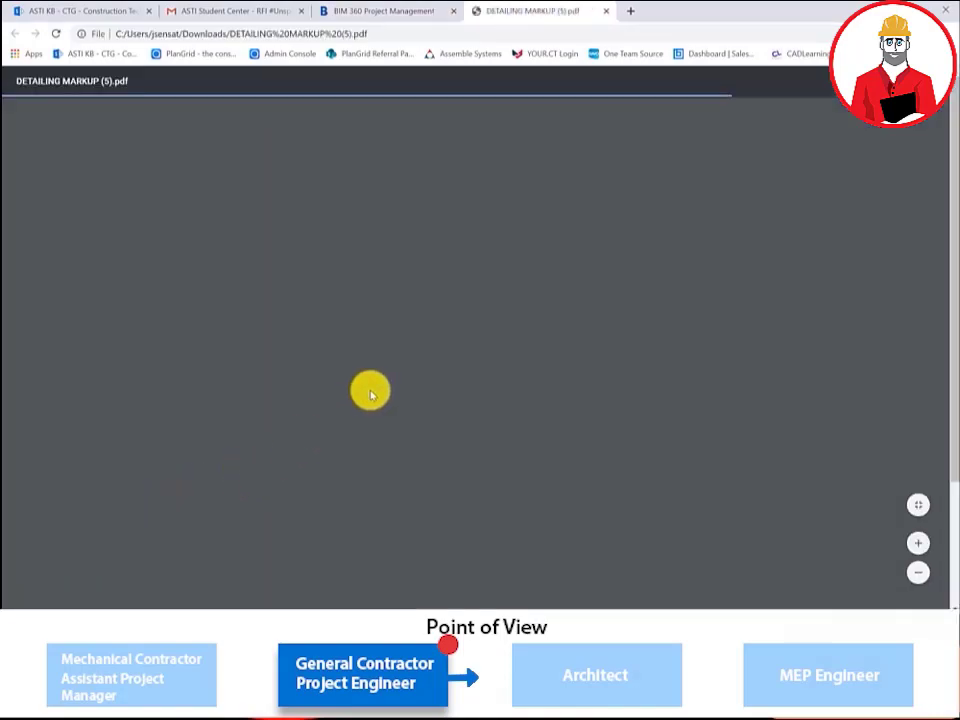
scroll(396, 298, "up", 3, "ctrl")
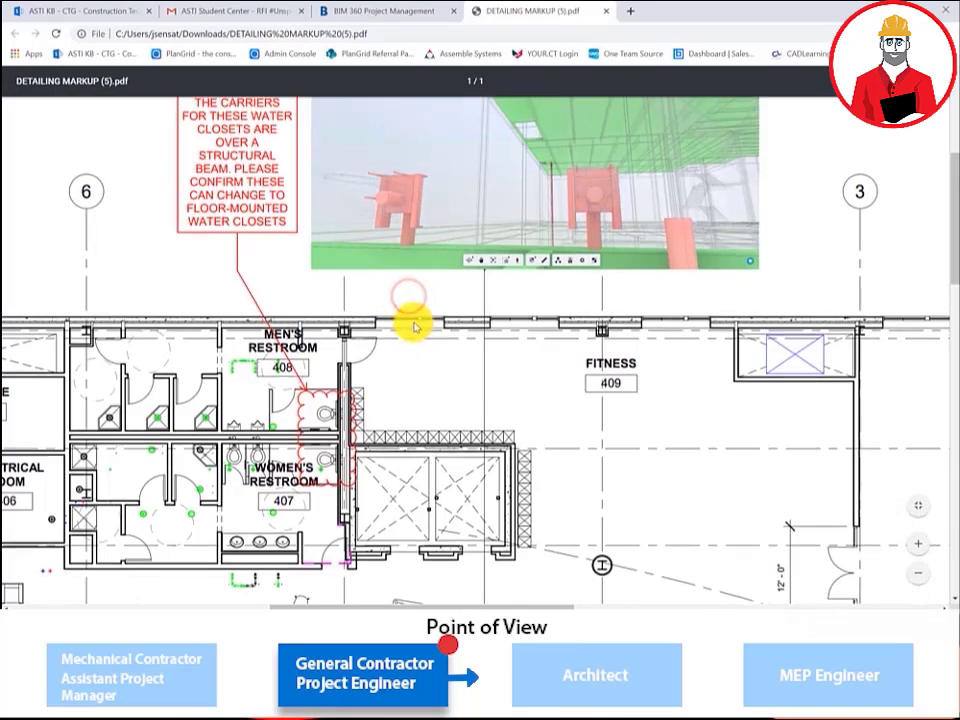
scroll(411, 326, "up", 2)
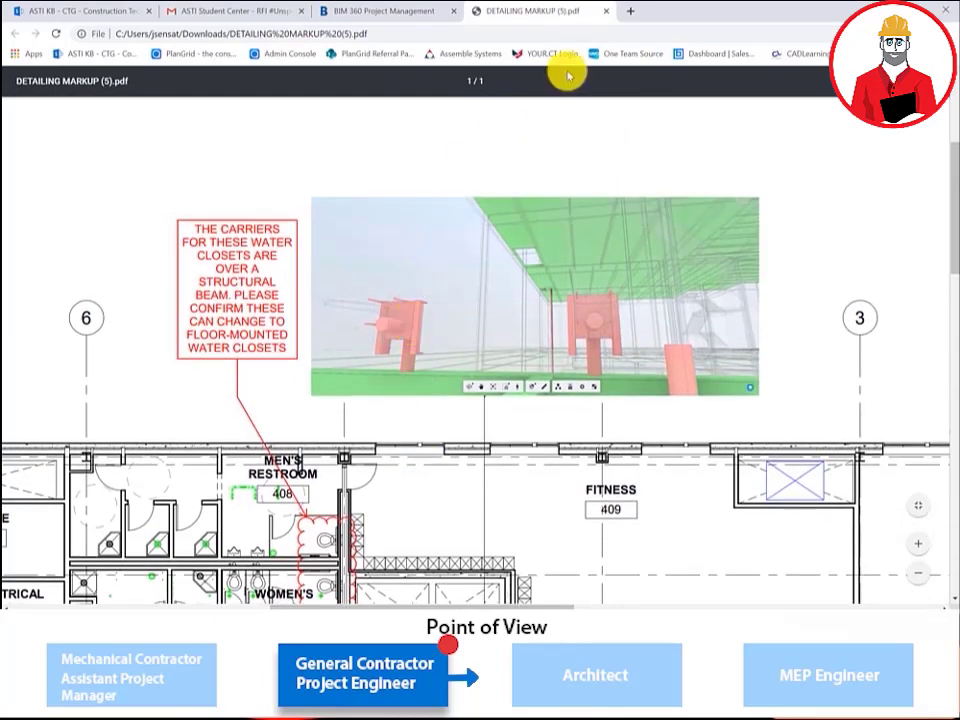
- Close the markup PDF and begin submitting the RFI to its reviewer from the details view
left_click(604, 11)
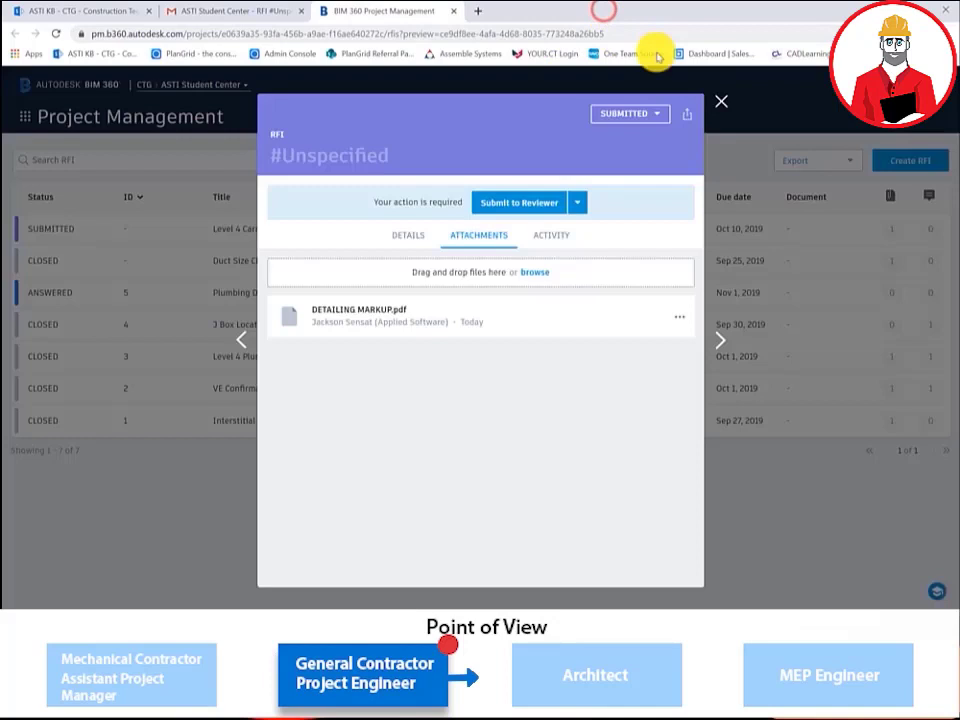
left_click(416, 238)
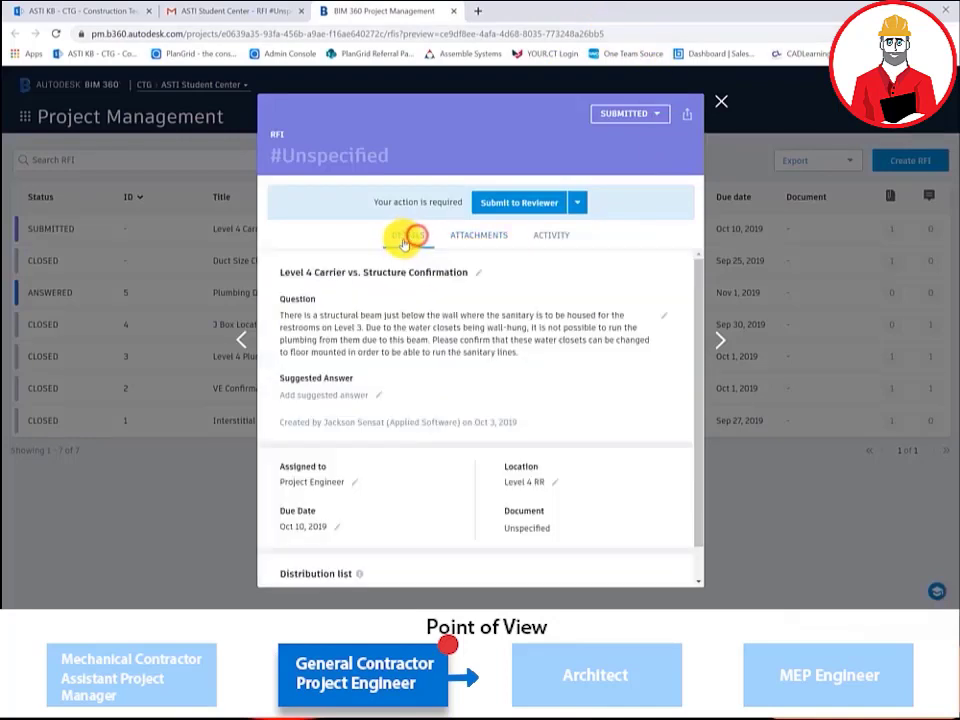
left_click(547, 203)
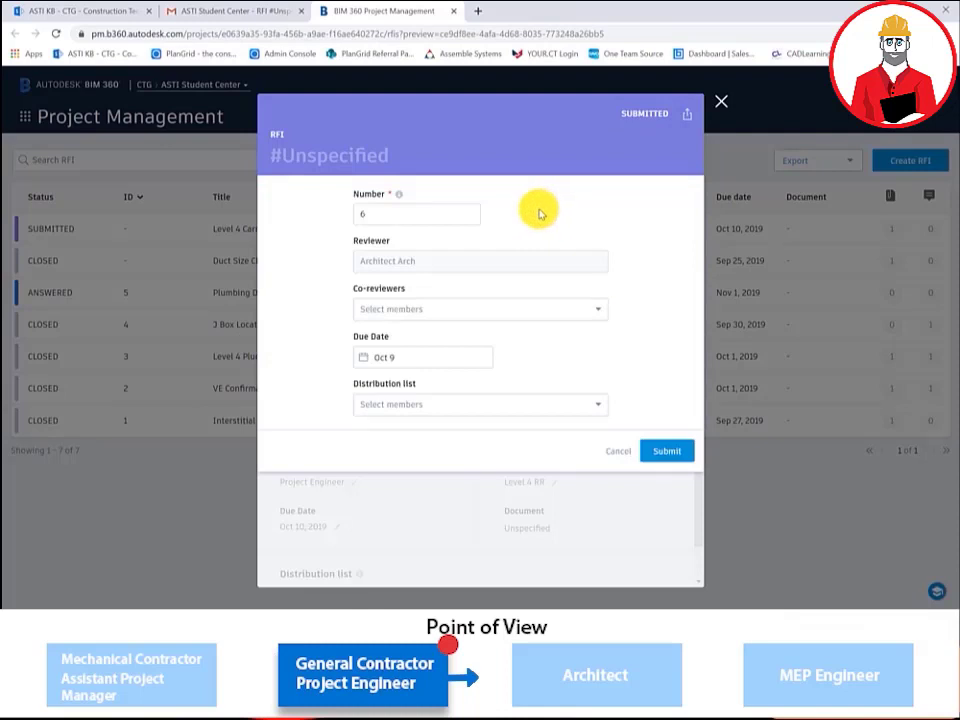
- Distribute to the subcontractor detailer, RFI creator and Project Engineer, submit, then reopen RFI #6 from the email
left_click(594, 404)
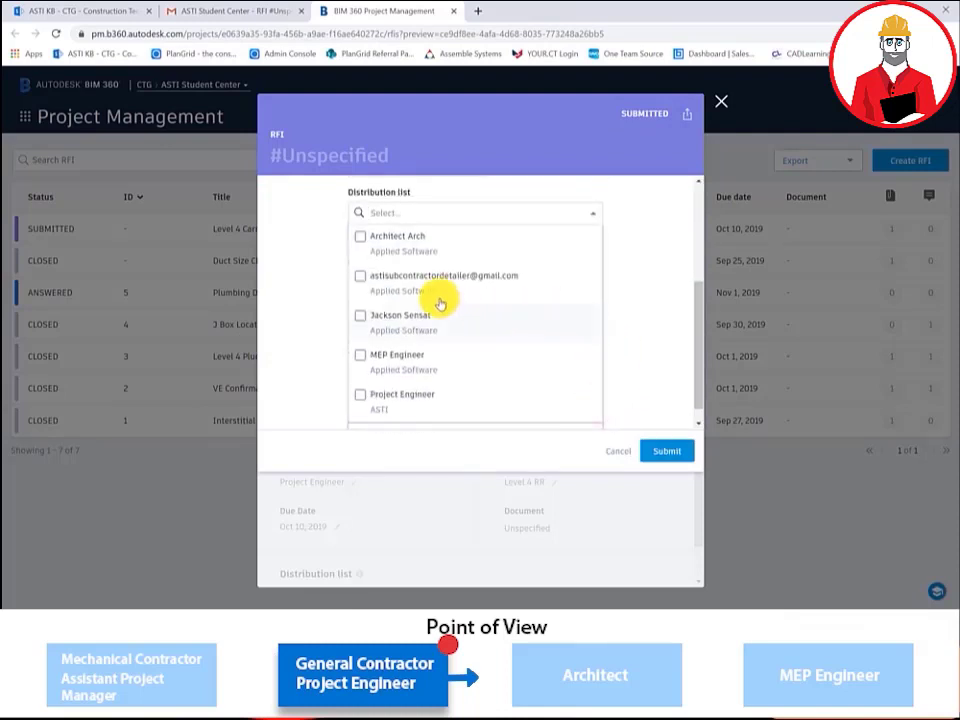
left_click(360, 276)
left_click(358, 315)
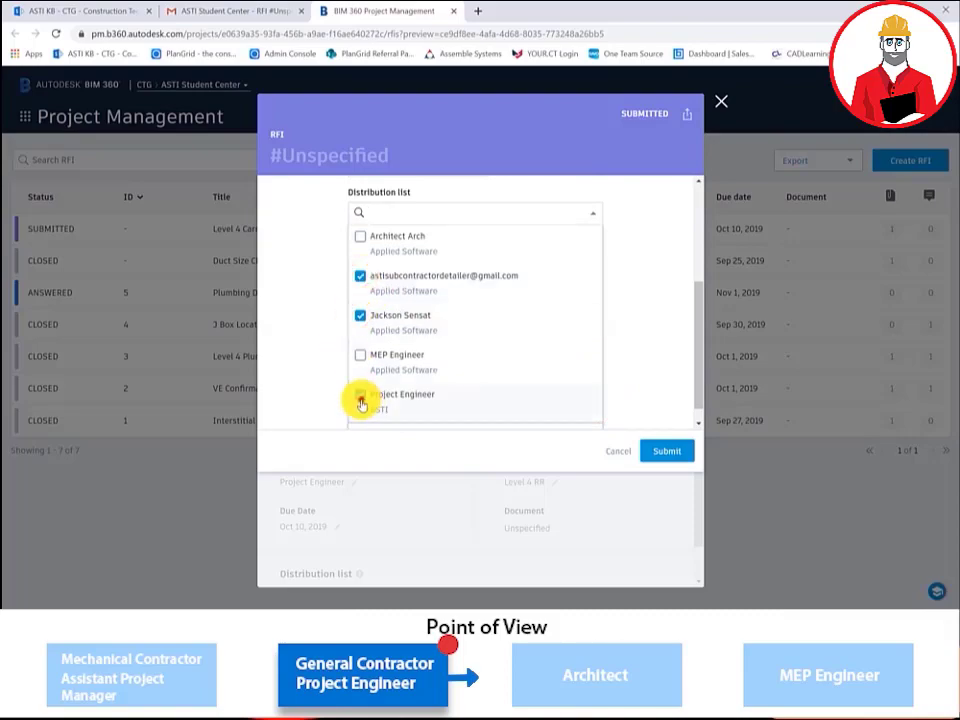
left_click(360, 394)
left_click(677, 451)
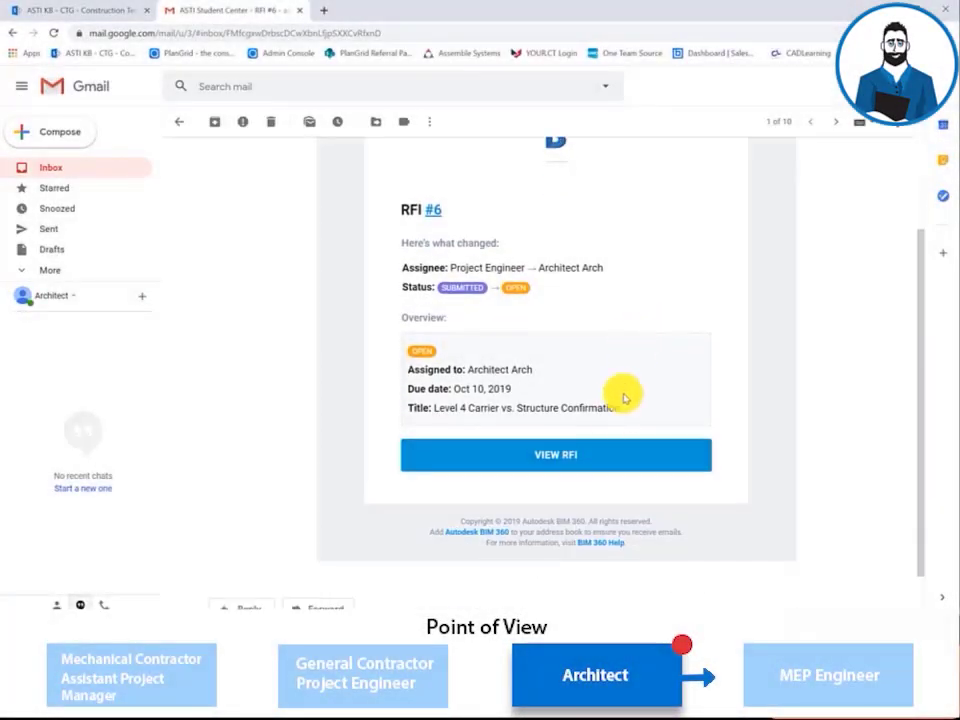
left_click(607, 457)
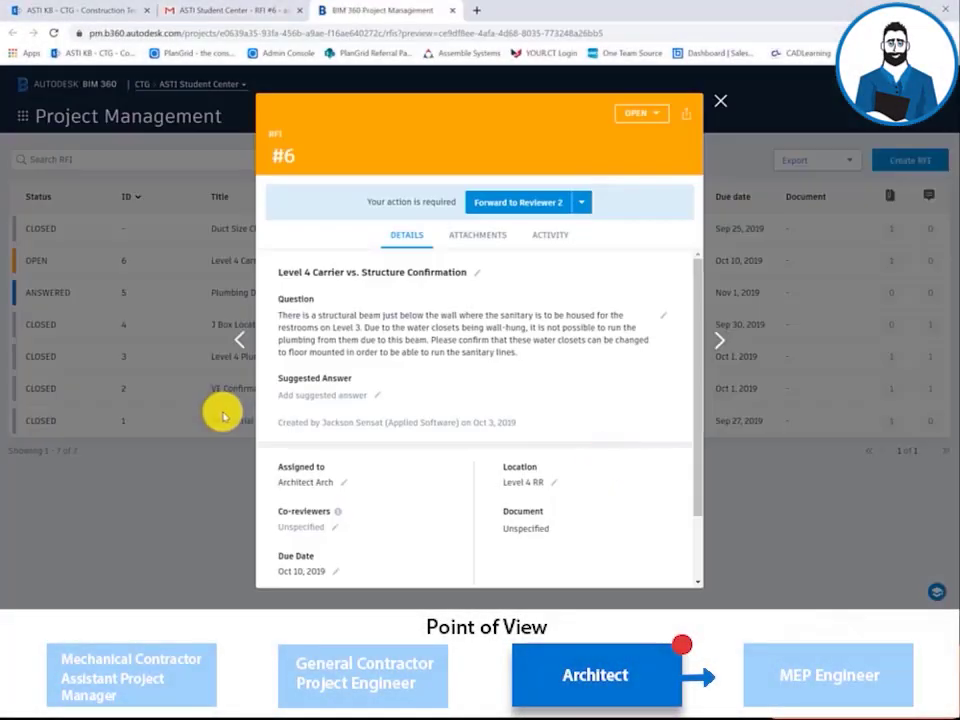
scroll(458, 326, "down", 2)
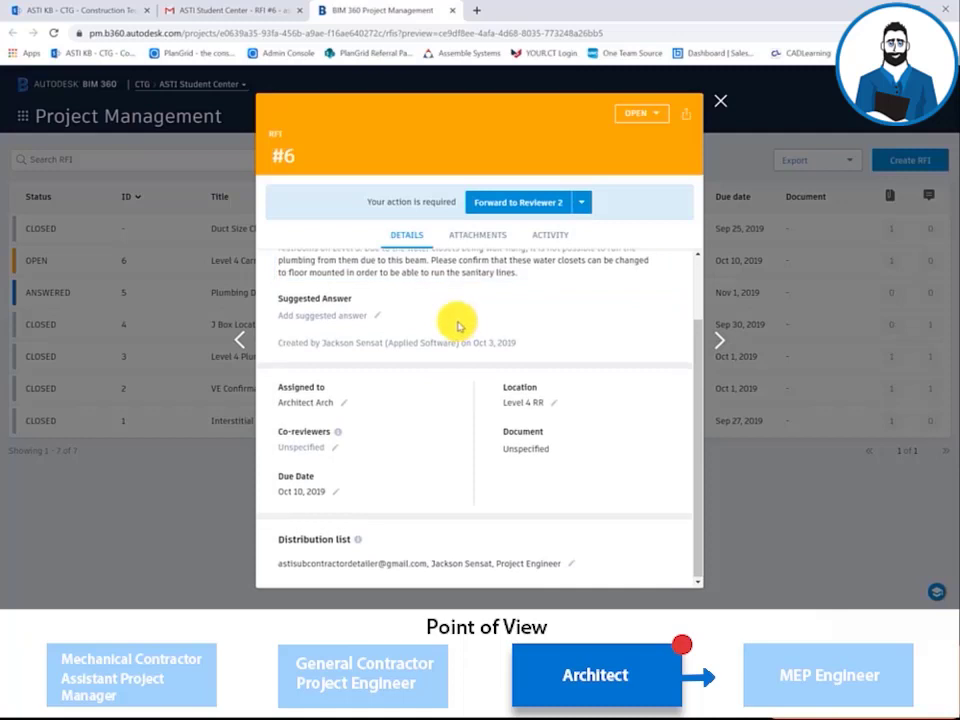
- Download RFI #6's DETAILING MARKUP.pdf attachment and open it in Chrome's PDF viewer
scroll(458, 326, "up", 2)
left_click(478, 235)
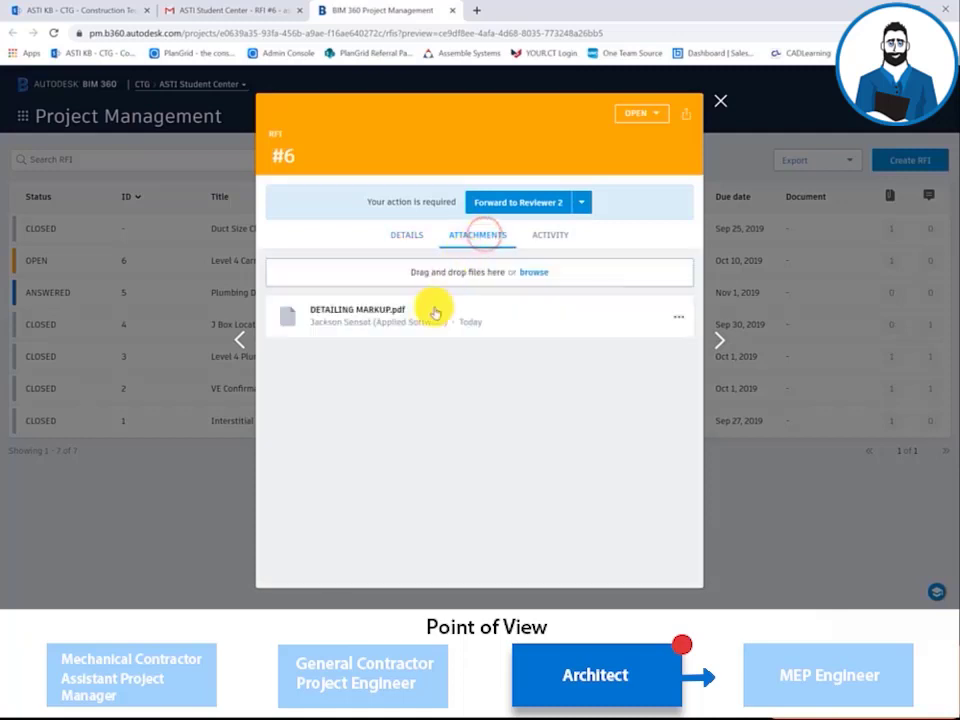
left_click(428, 314)
left_click(127, 598)
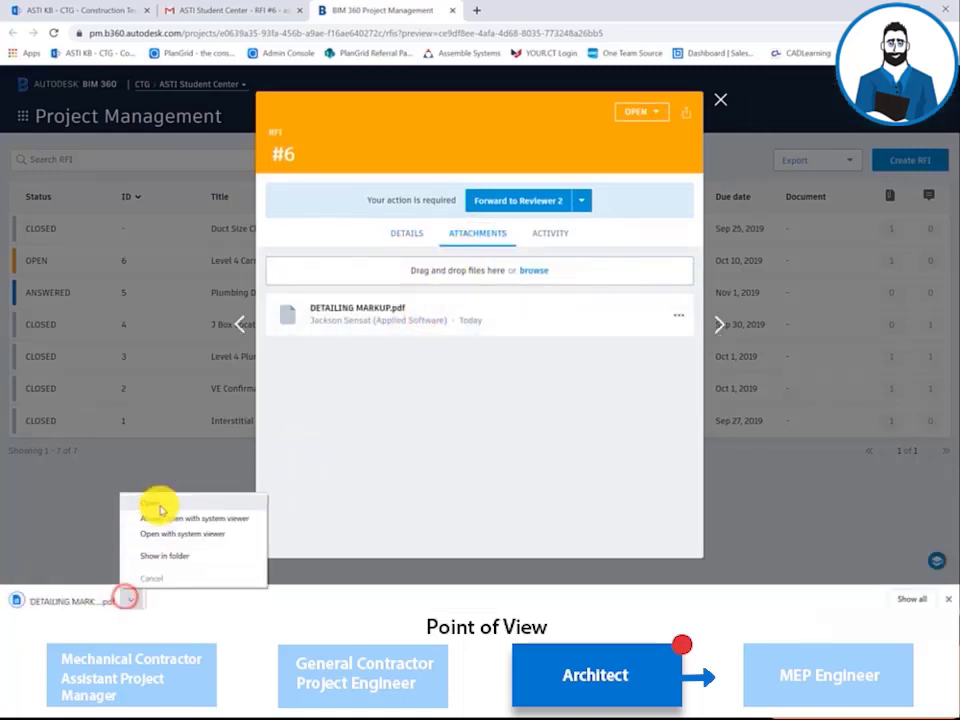
left_click(160, 509)
scroll(272, 458, "up", 3, "ctrl")
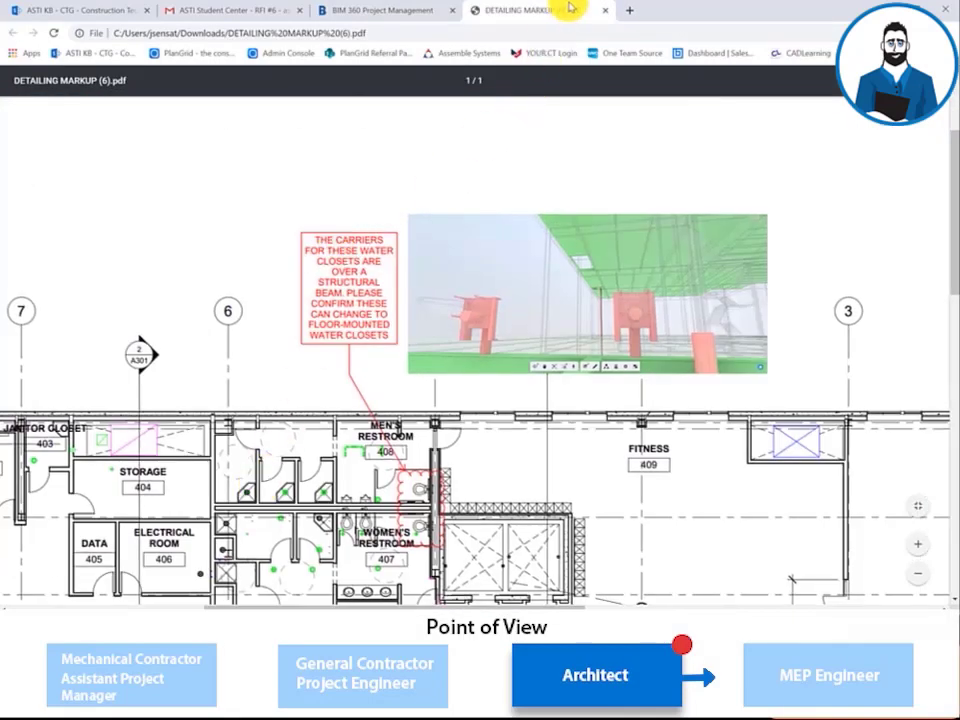
- Save the suggested answer 'Acceptable to change to floor-mounted fixtures.' on RFI #6
left_click(603, 14)
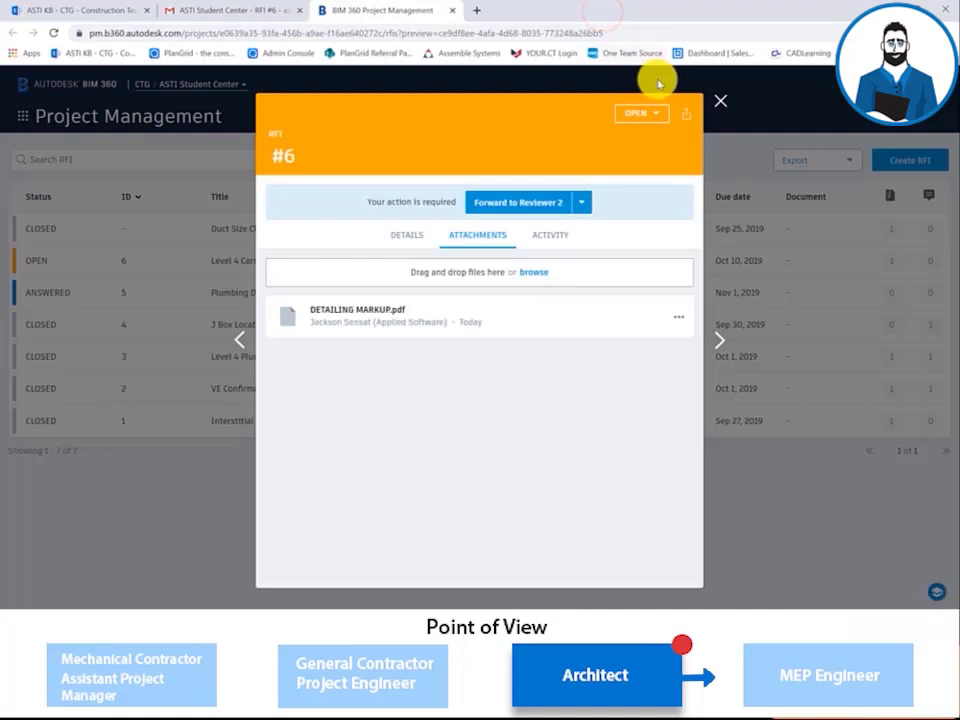
left_click(405, 235)
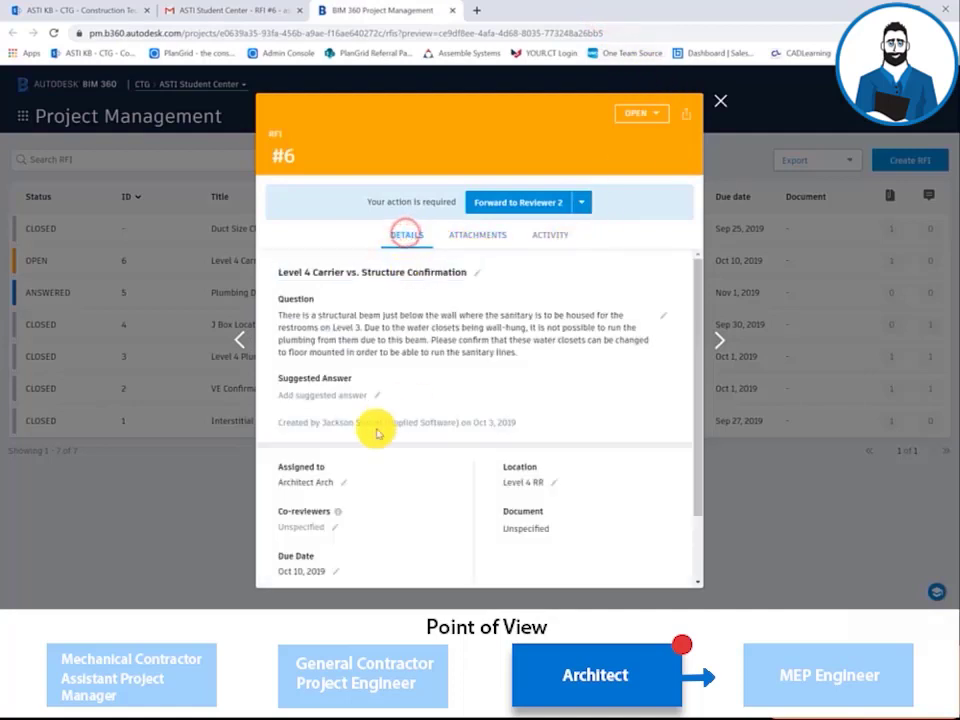
left_click(350, 393)
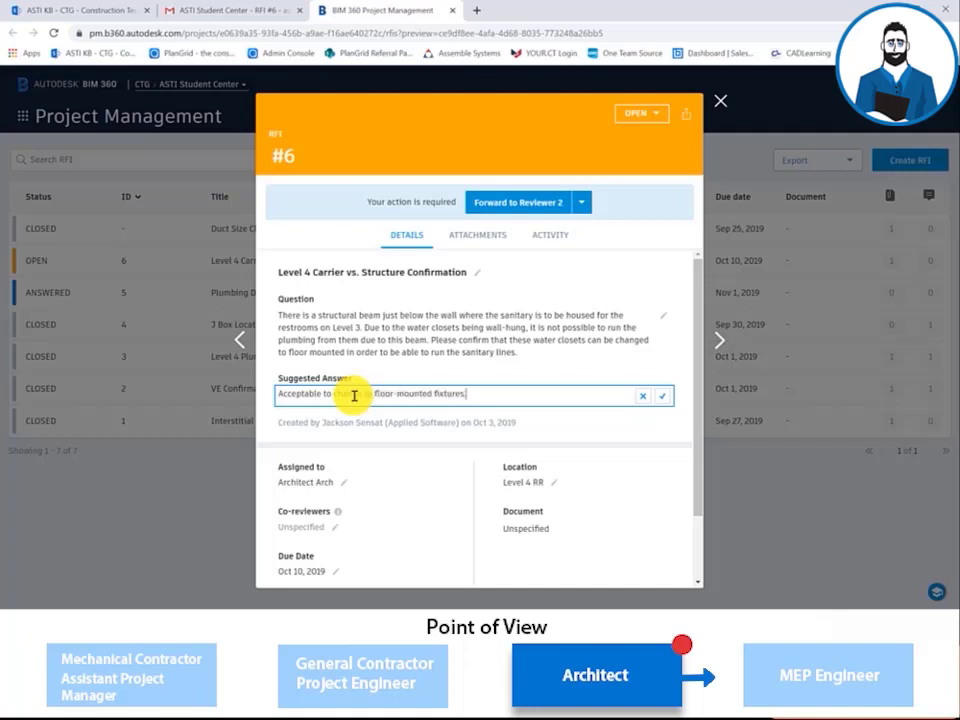
left_click(663, 397)
- Forward RFI #6 to the MEP Engineer as reviewer 2 and reopen it from the email
left_click(530, 205)
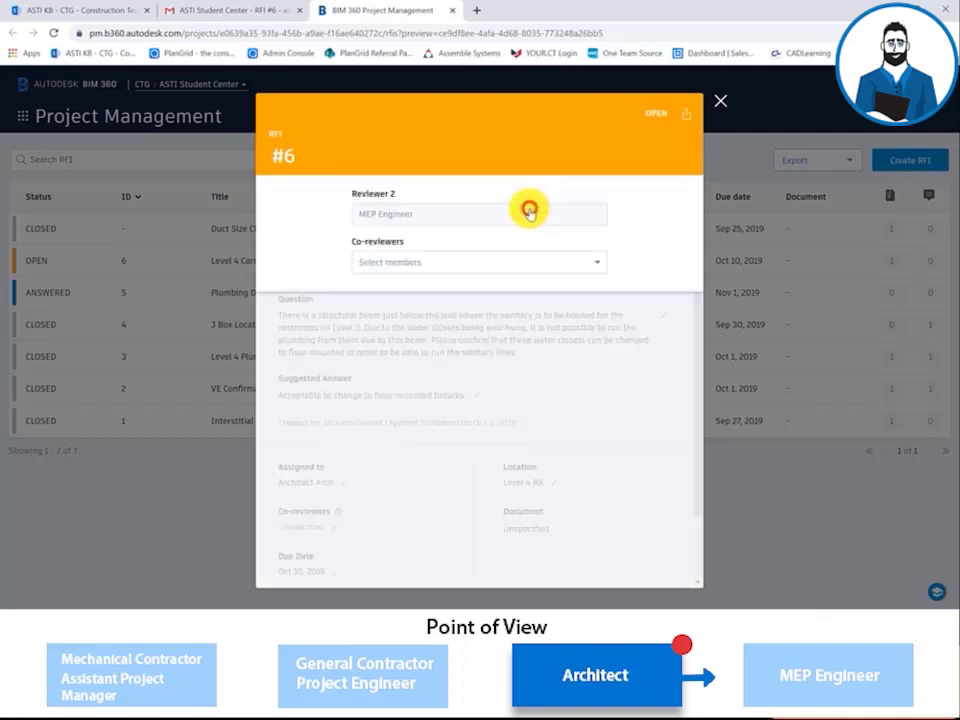
left_click(643, 359)
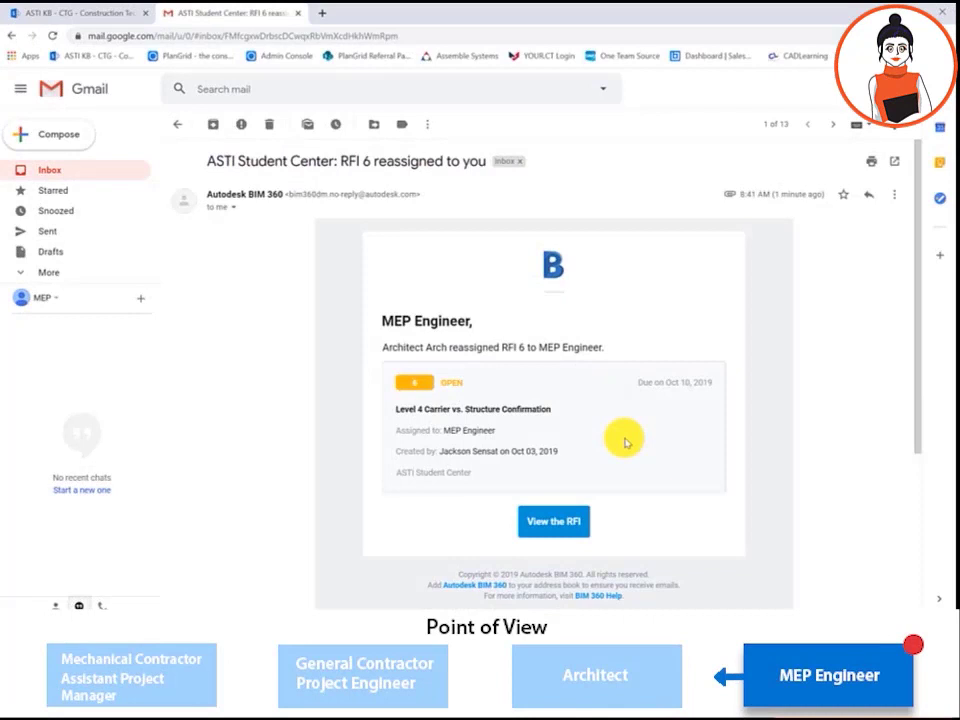
left_click(563, 521)
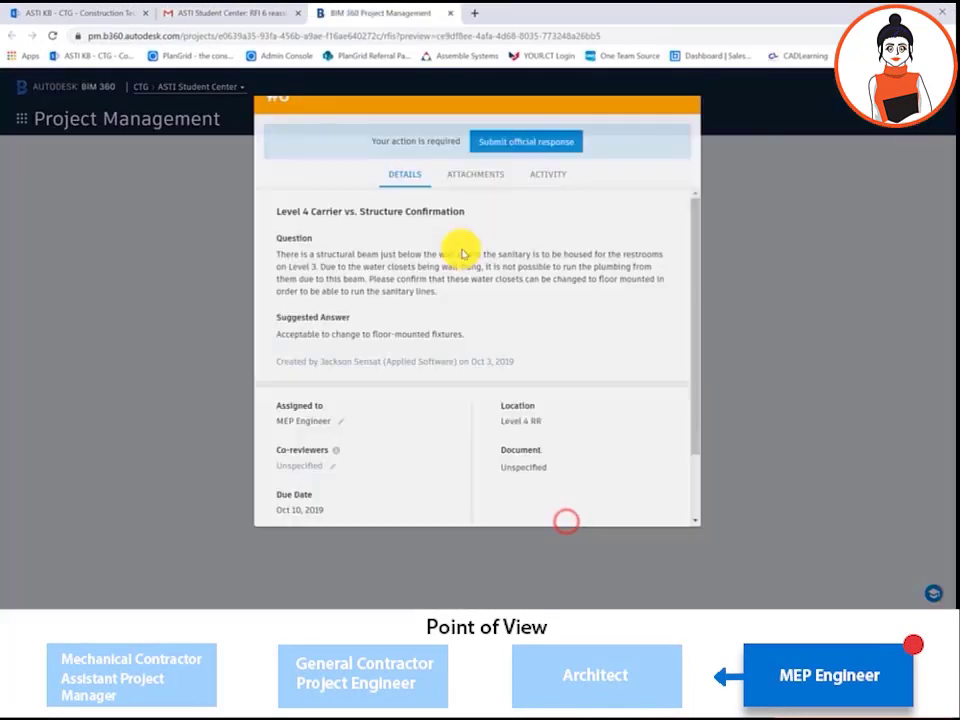
- Download RFI #6's DETAILING MARKUP.pdf attachment to review it
left_click(457, 242)
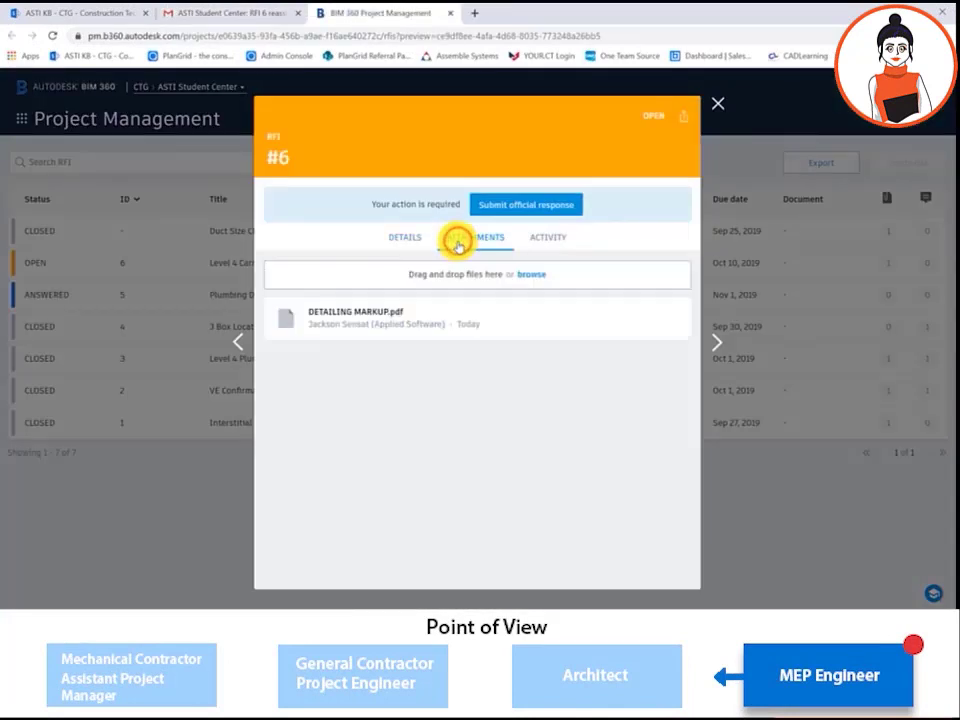
left_click(381, 315)
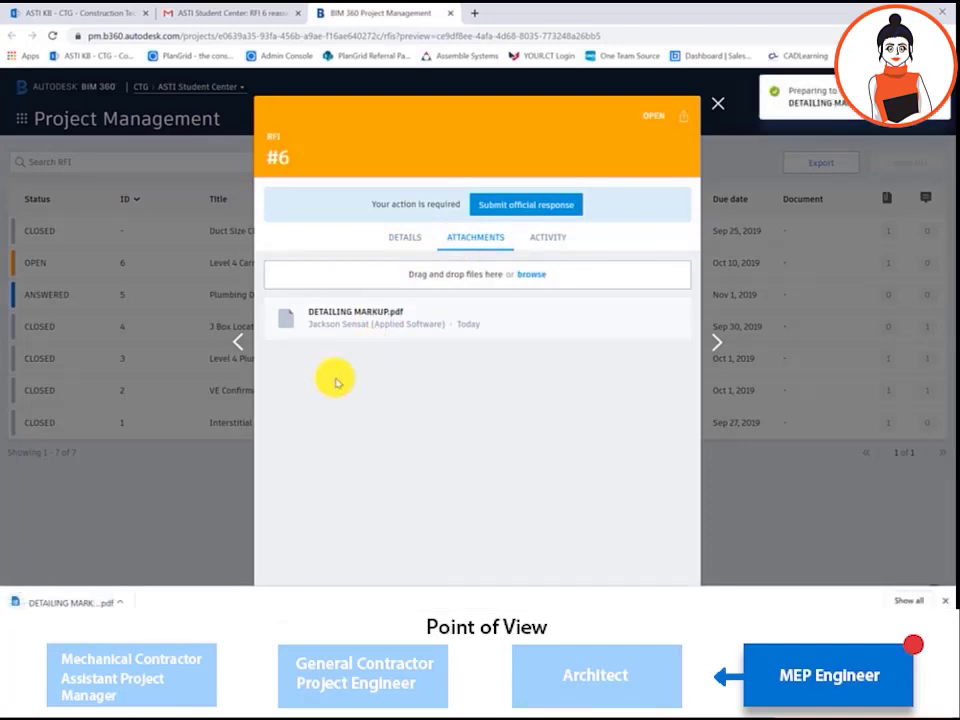
left_click(130, 601)
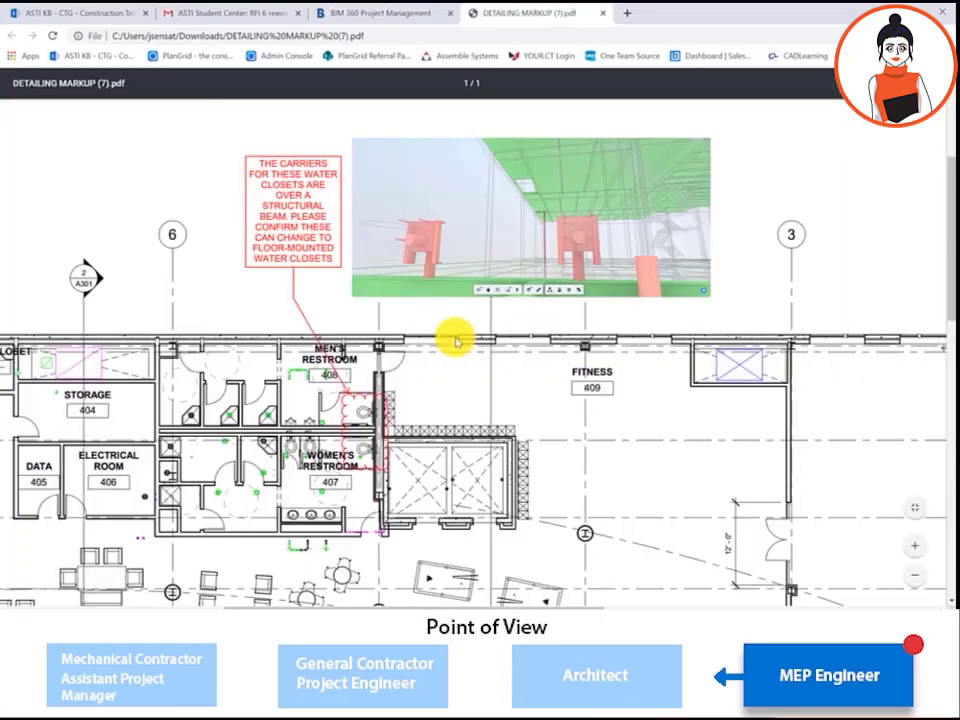
- Submit the official response 'Confirmed that the fixtures can change to floor-mounted to this location.'
left_click(602, 13)
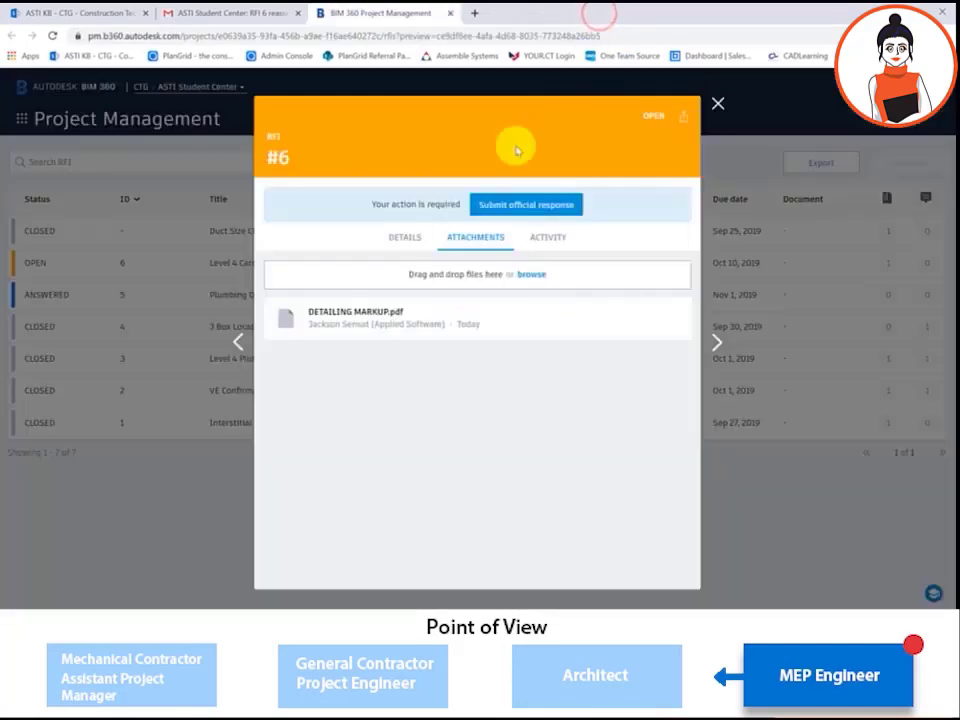
left_click(405, 237)
left_click(546, 200)
left_click(503, 273)
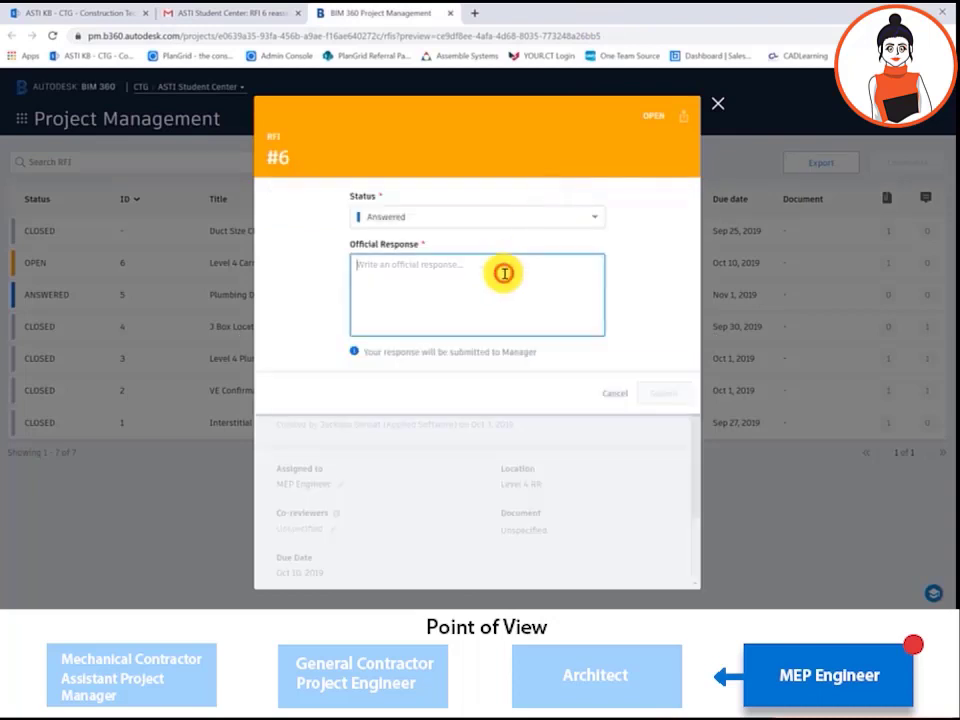
type("Confirmed that the fixtu")
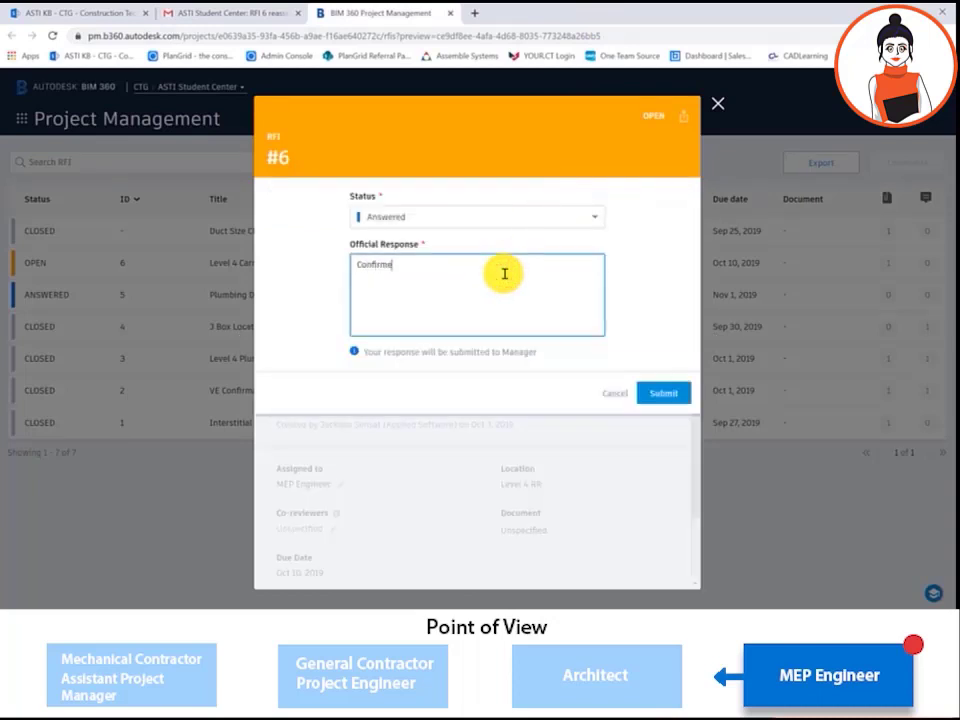
type("res can change to floor-mounte")
type("d to this location.")
left_click(656, 390)
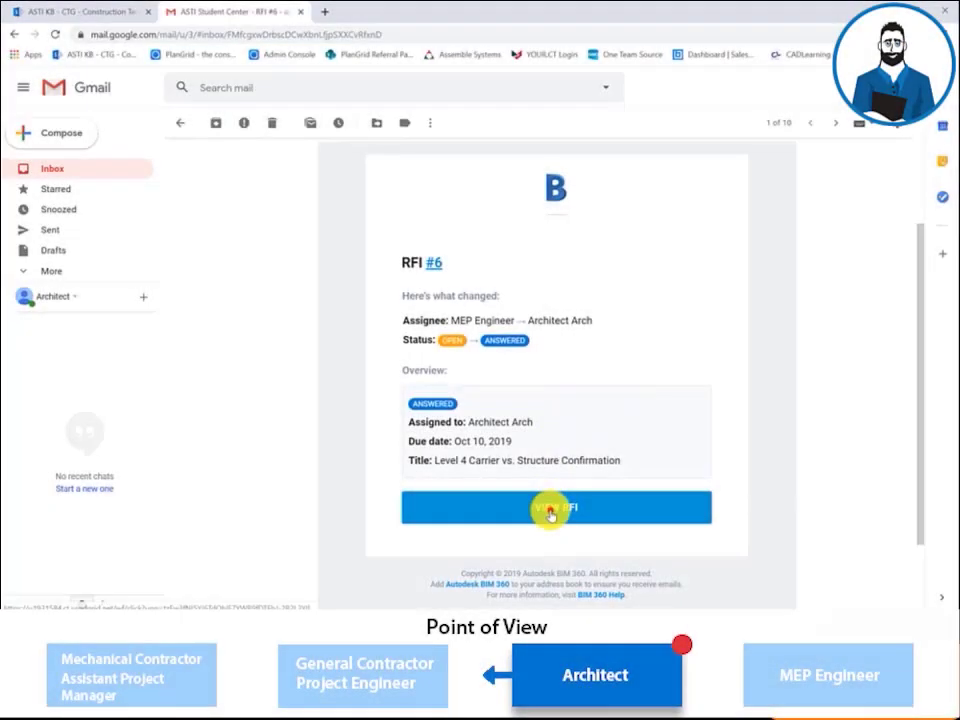
- Submit answered RFI #6 to the Project Engineer with comment 'cloosed.', then reopen it from the email
left_click(551, 510)
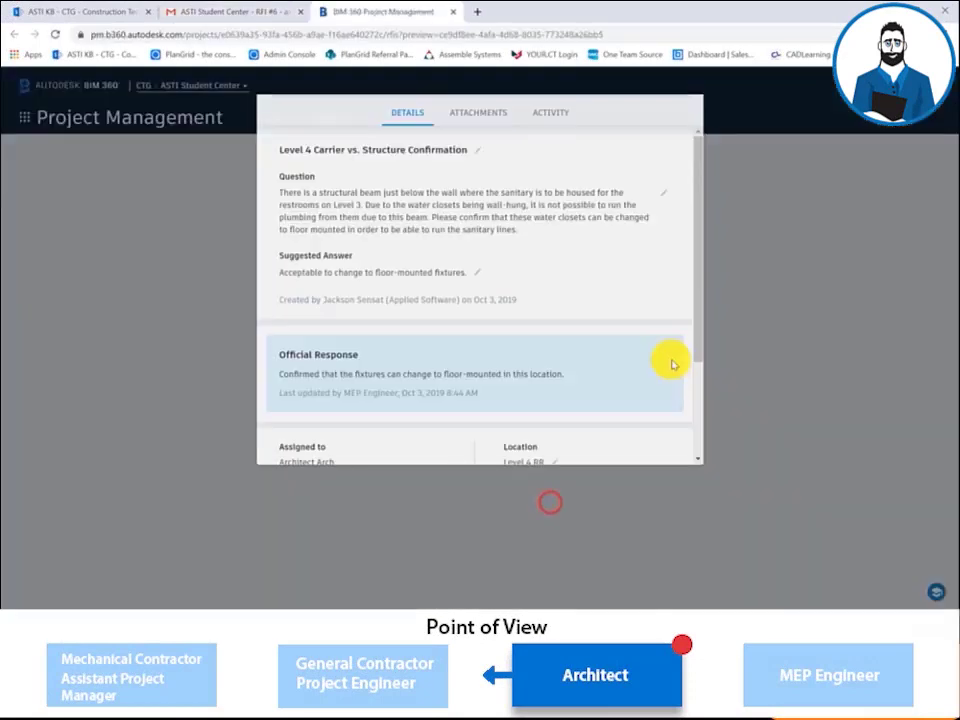
scroll(652, 391, "down", 3)
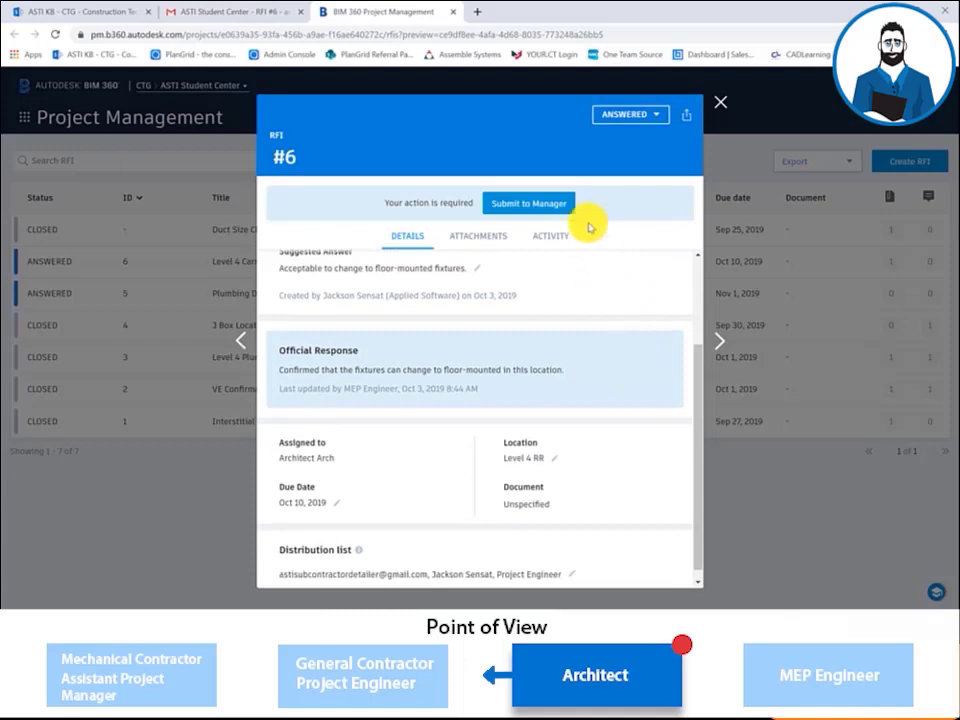
left_click(540, 203)
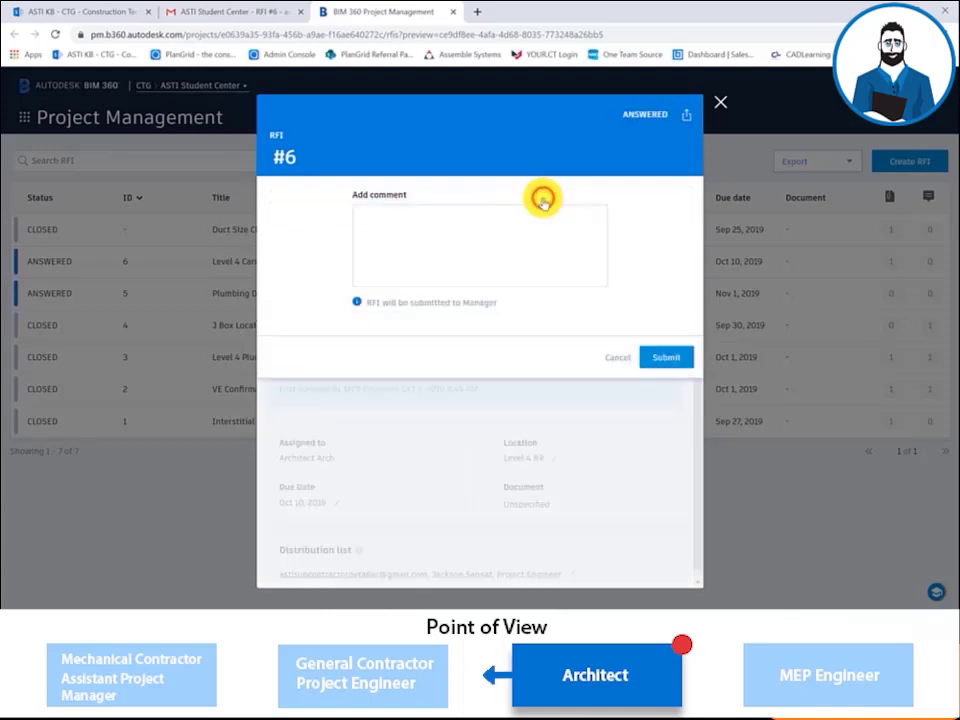
left_click(531, 215)
type("clo")
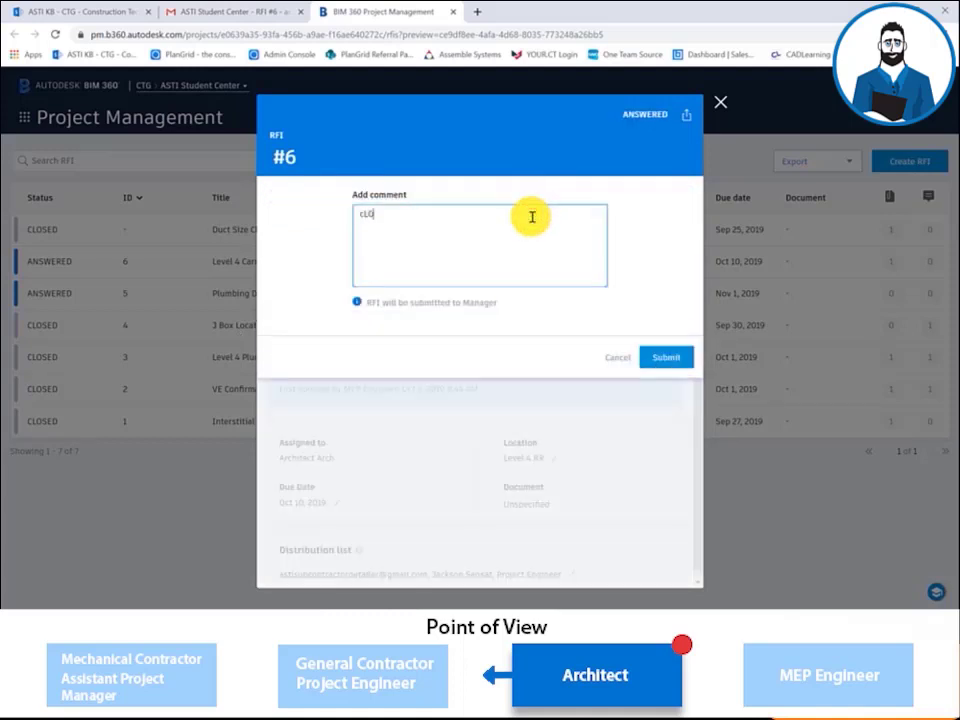
type("osed.")
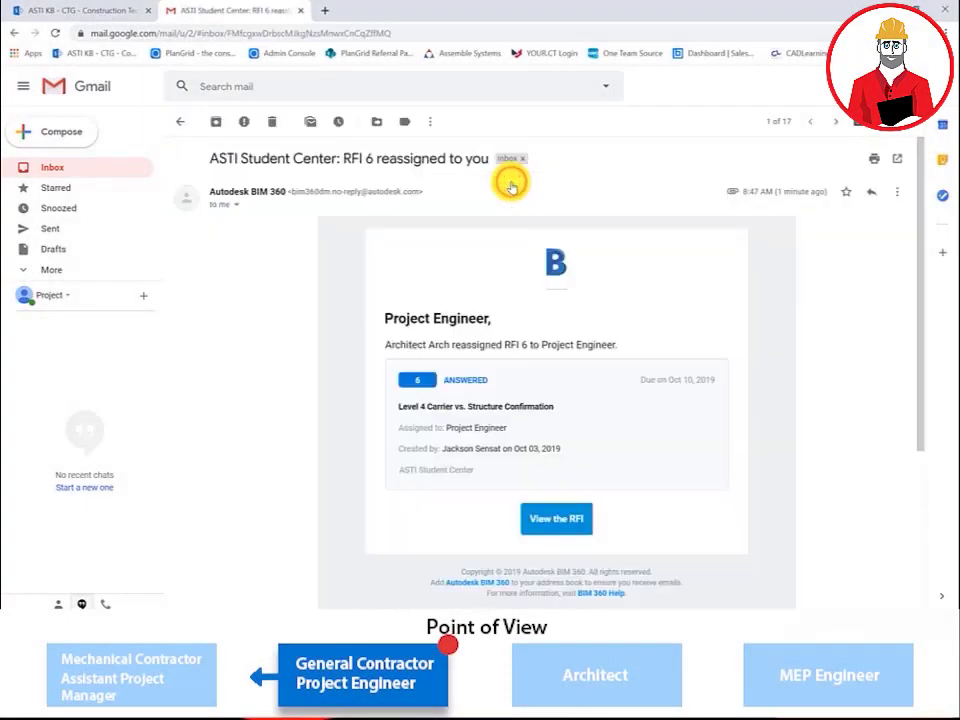
left_click(556, 519)
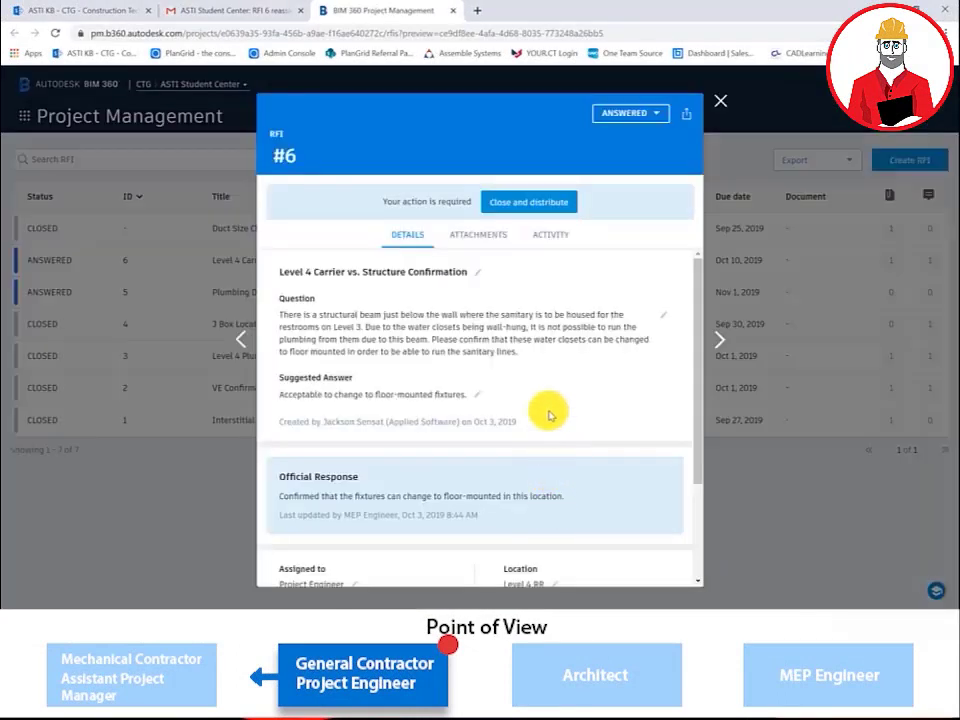
- Close RFI #6 with three distribution recipients and the comment 'please proceed with floor-mounted fixtures'
scroll(549, 415, "down", 2)
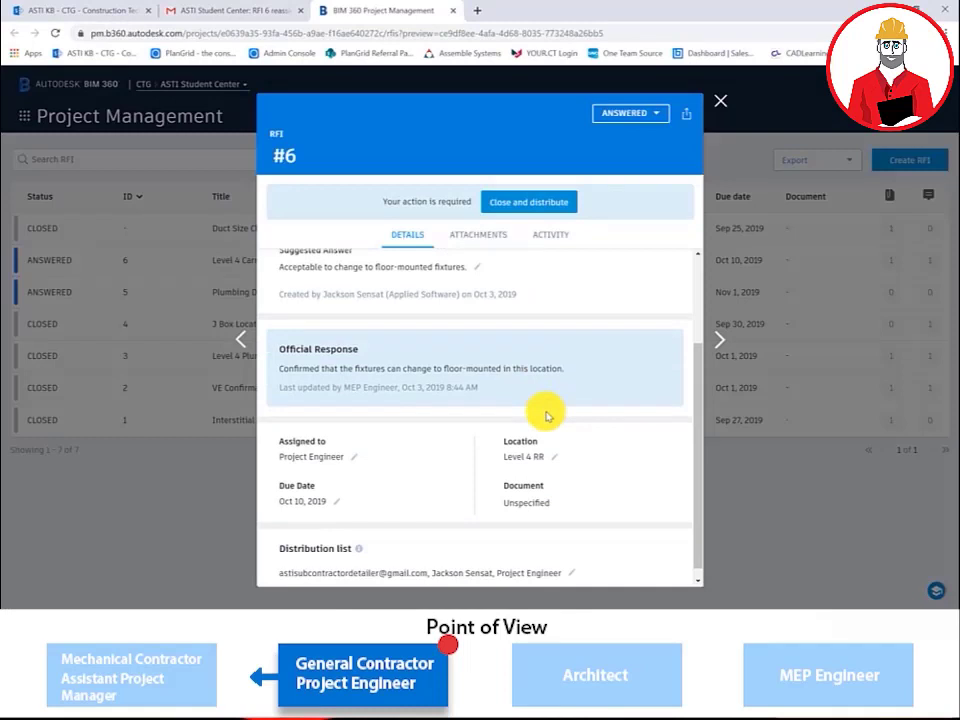
scroll(545, 410, "up", 2)
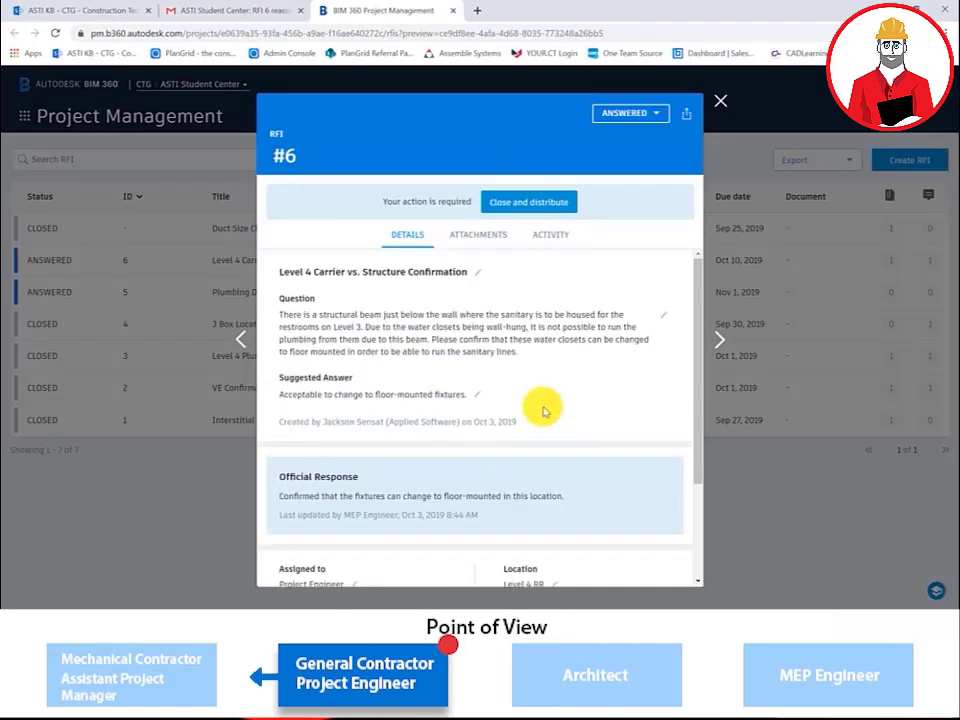
left_click(523, 198)
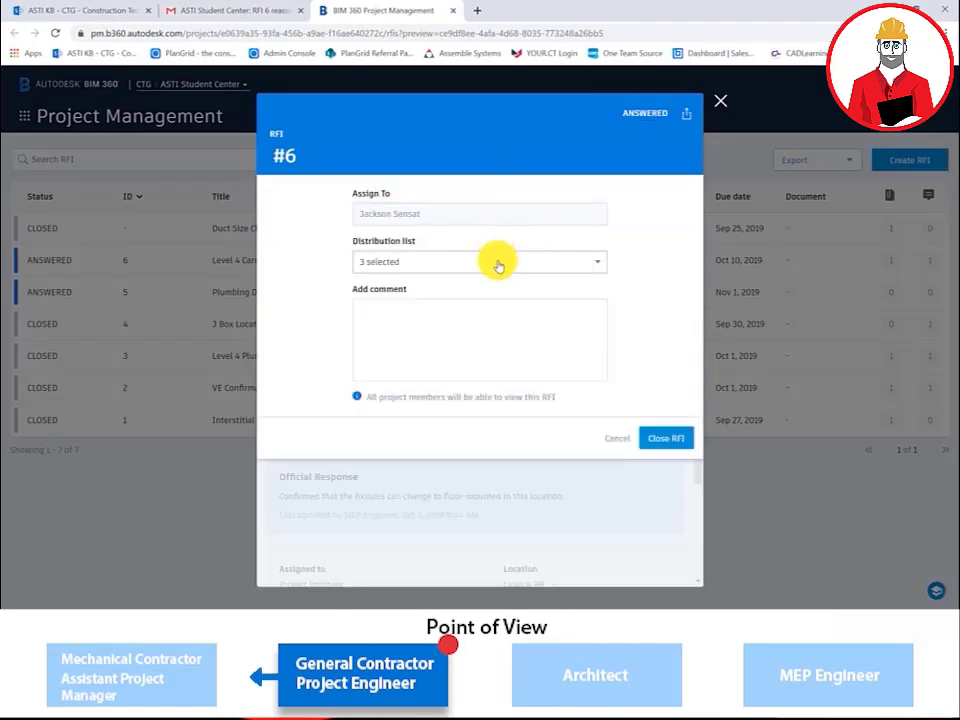
left_click(591, 263)
scroll(582, 274, "down", 2)
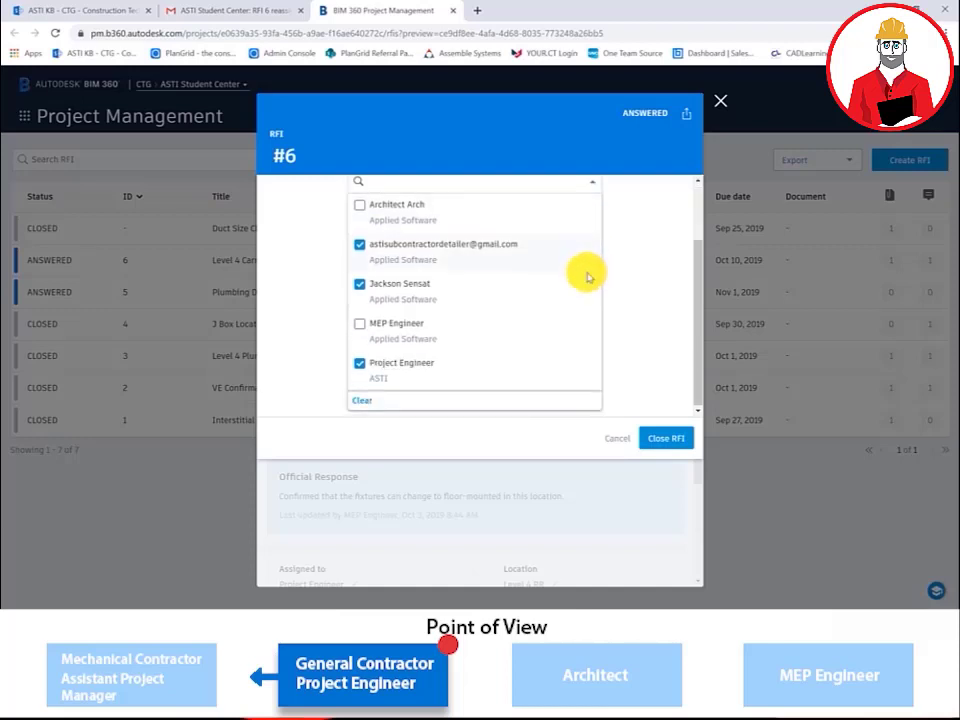
scroll(586, 261, "up", 2)
left_click(588, 261)
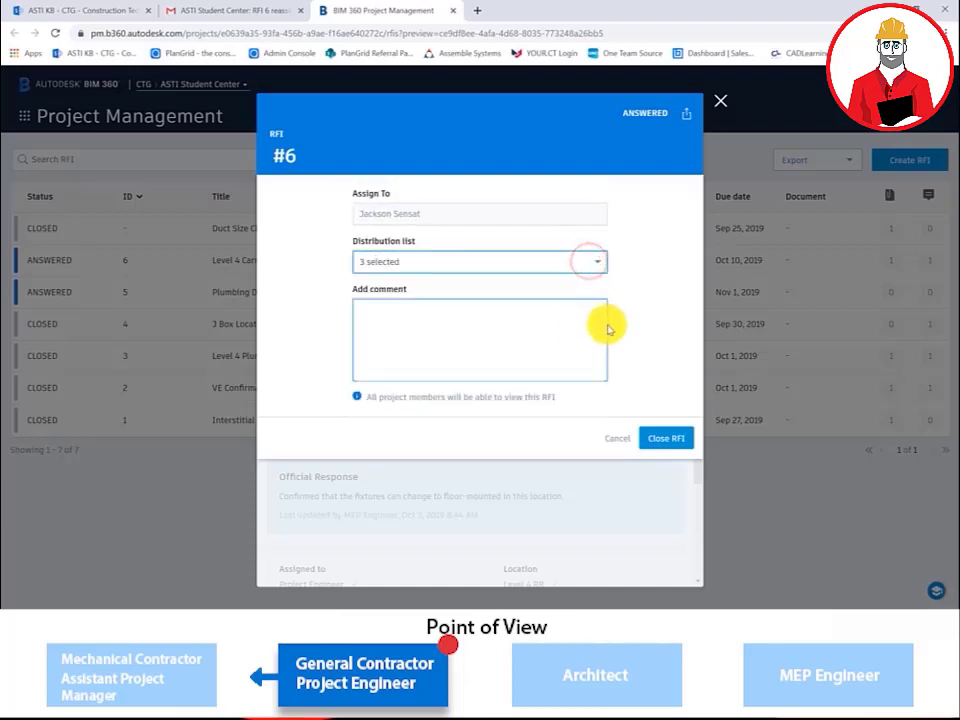
left_click(559, 354)
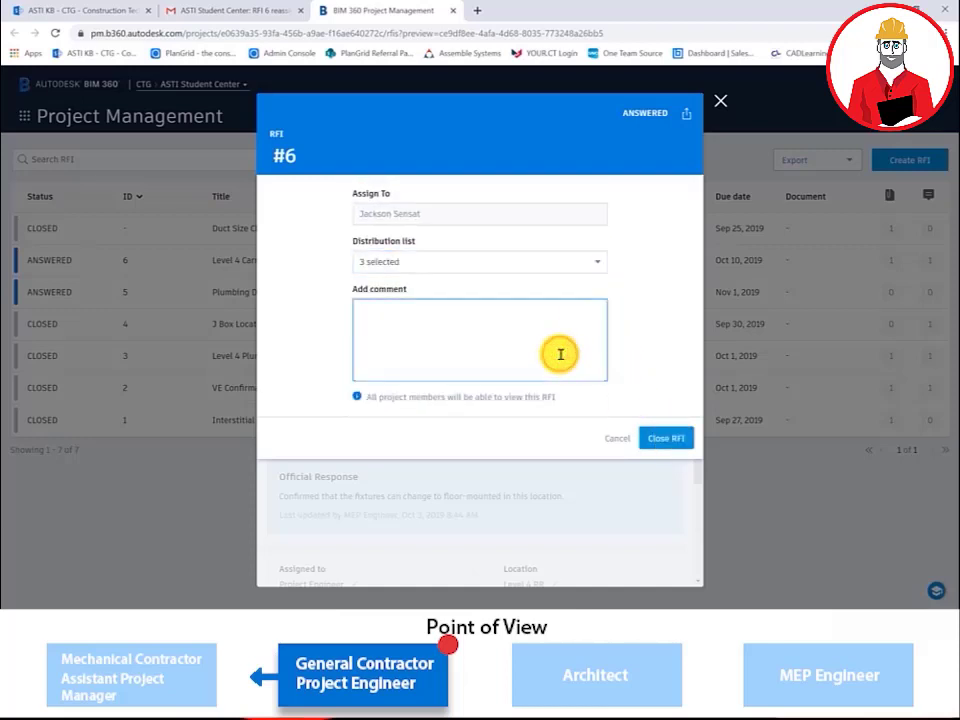
type("please proceed")
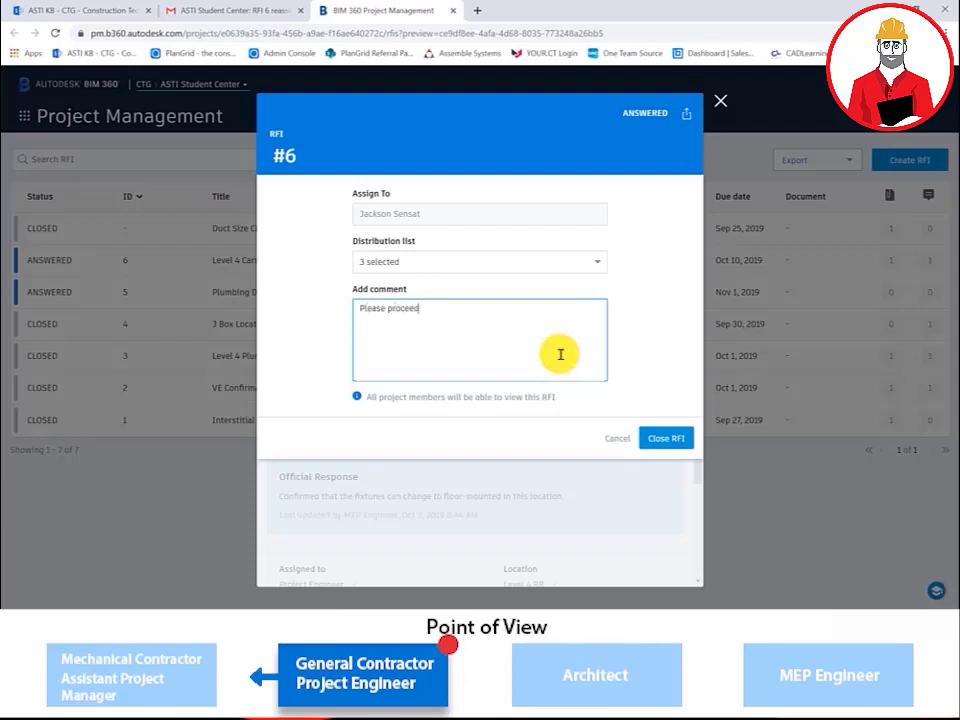
type(" with floor-mounted fixtures")
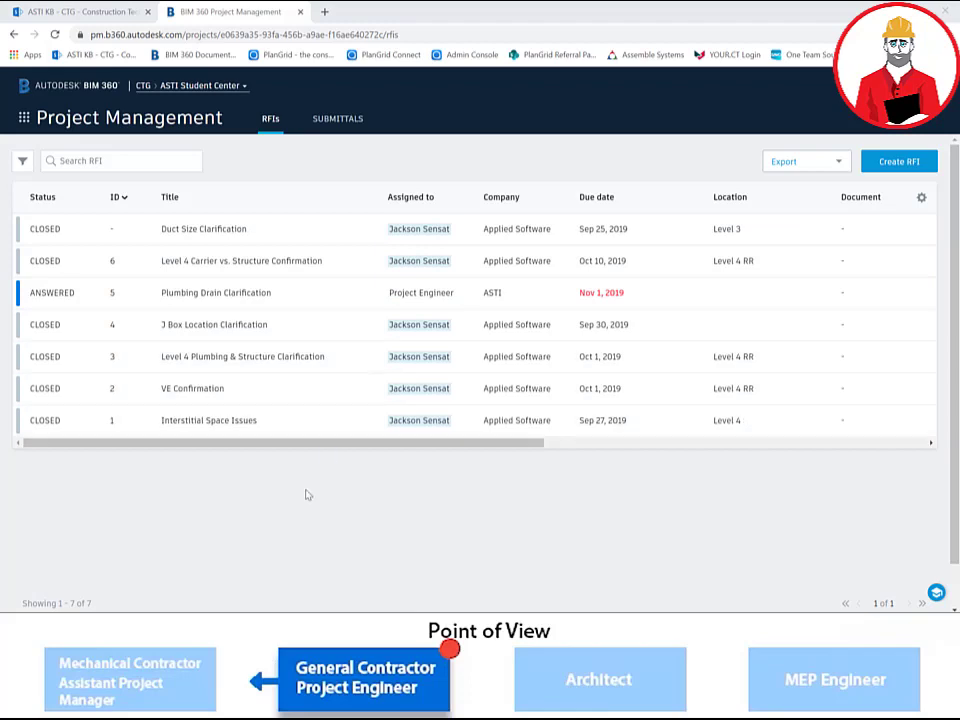
- Open RFI #6 from the list and scroll through its Details
left_click(293, 266)
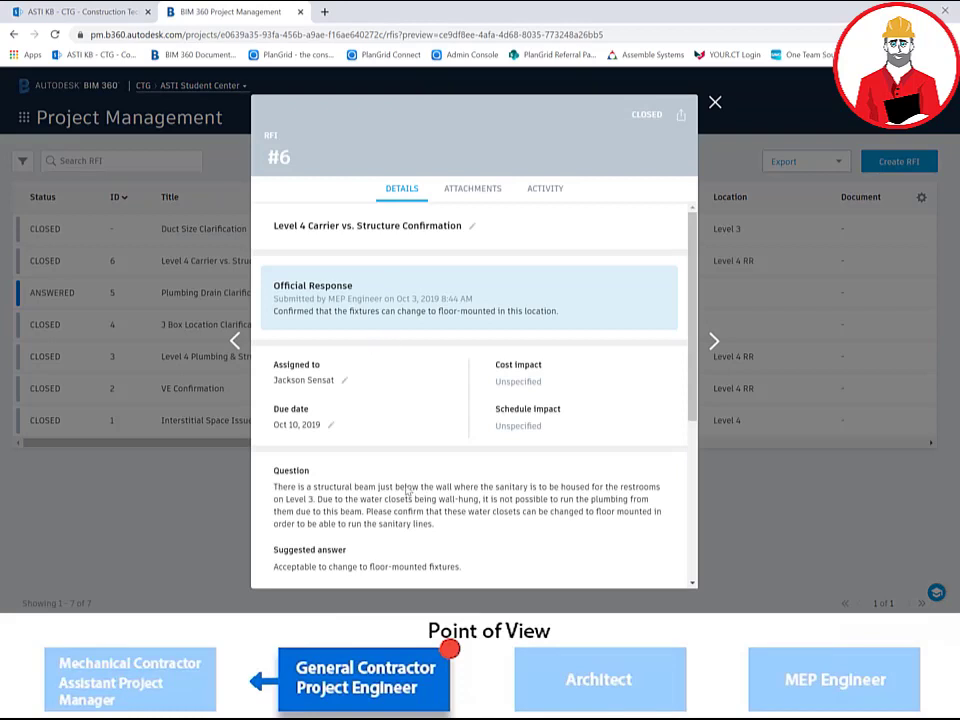
scroll(407, 489, "down", 3)
scroll(404, 512, "down", 3)
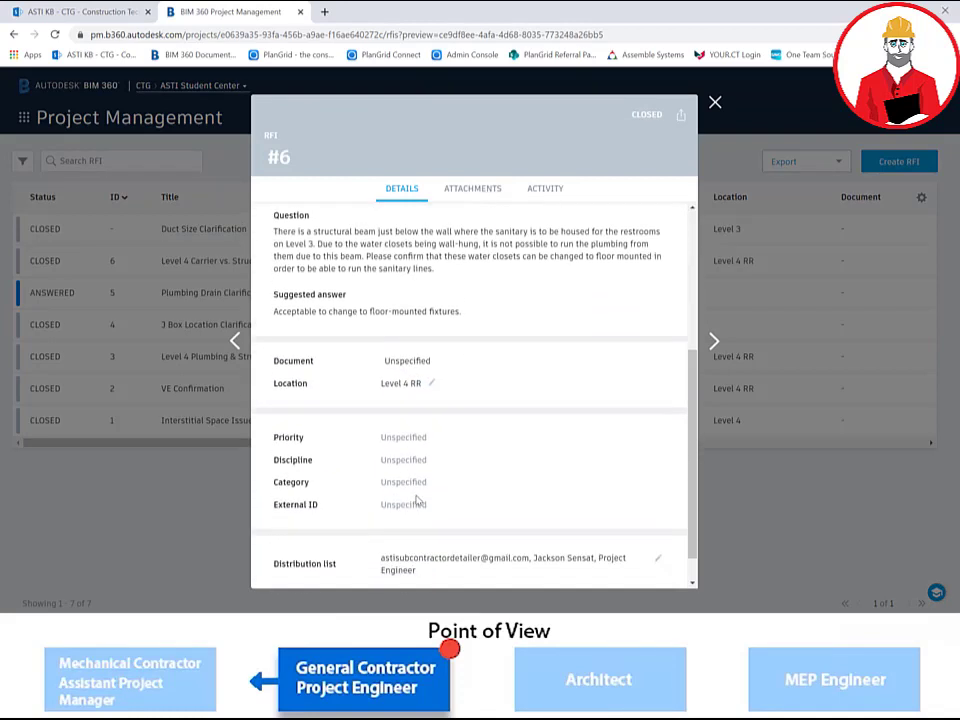
- Review RFI #6's attached markup PDF and scroll its full activity log
left_click(458, 200)
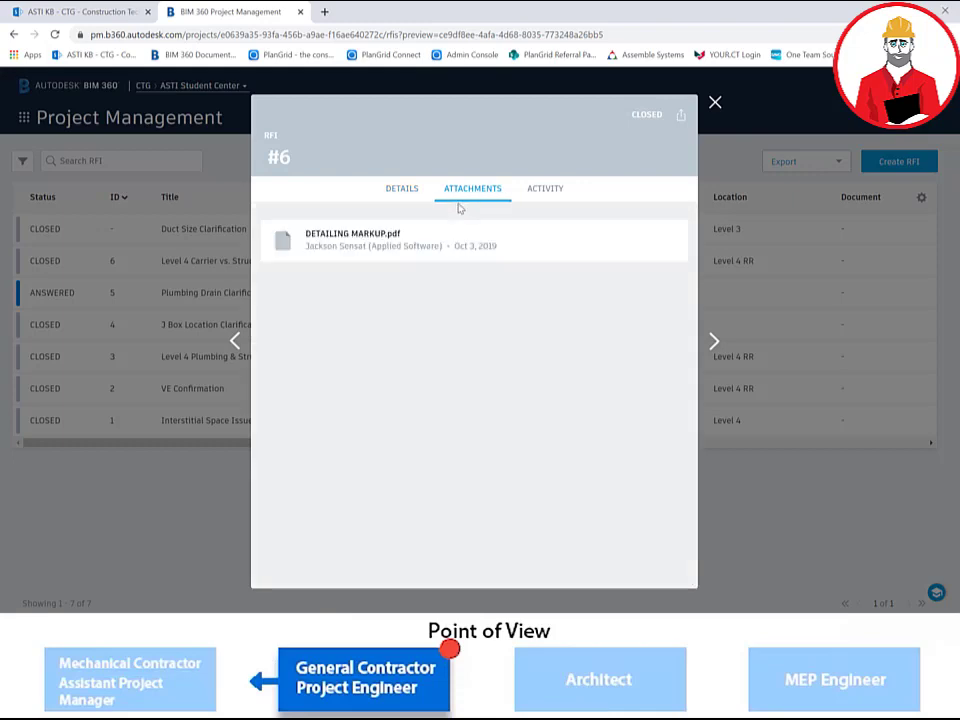
left_click(544, 189)
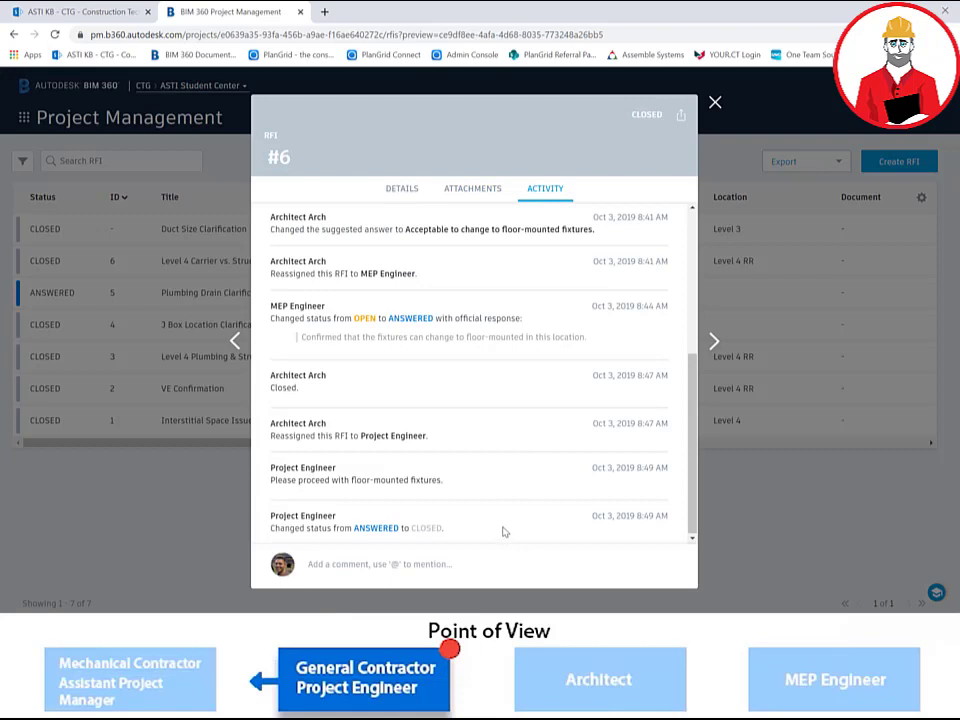
scroll(503, 528, "up", 5)
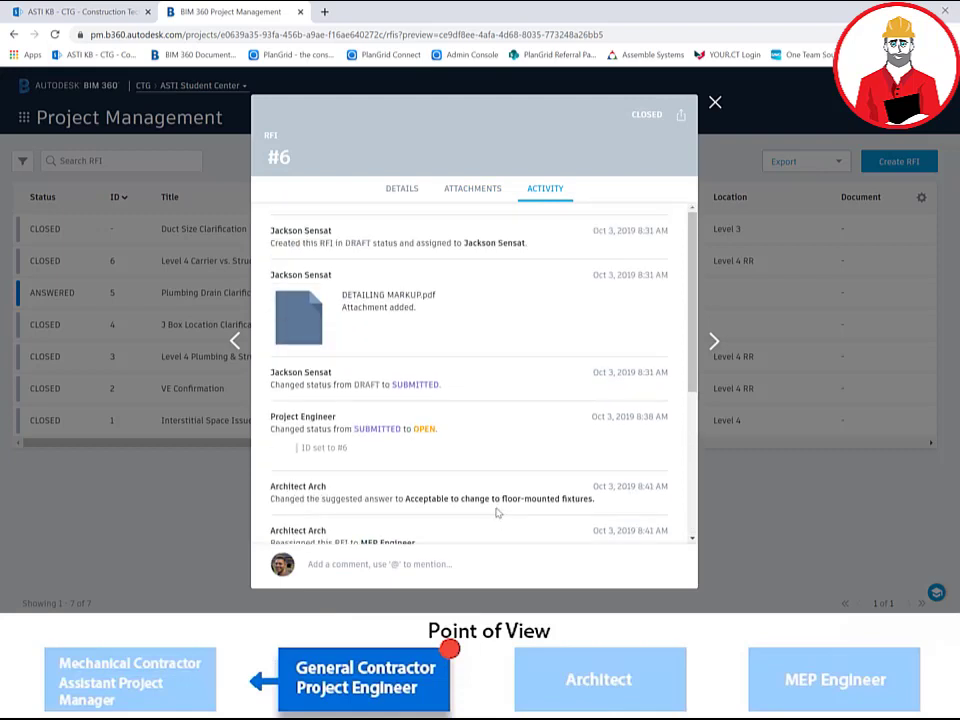
scroll(497, 513, "down", 5)
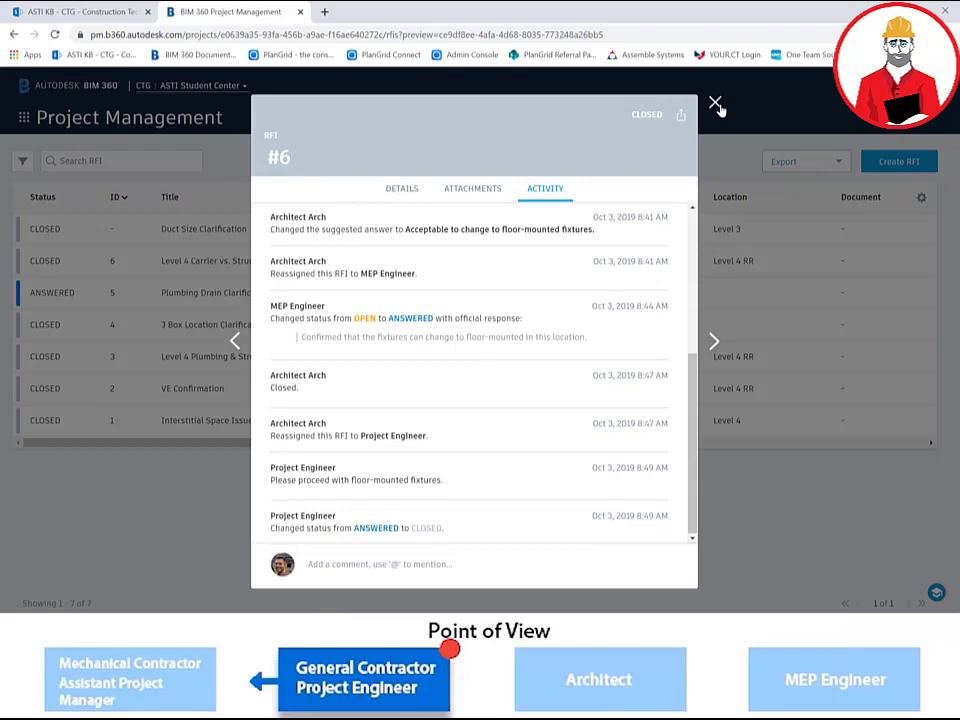